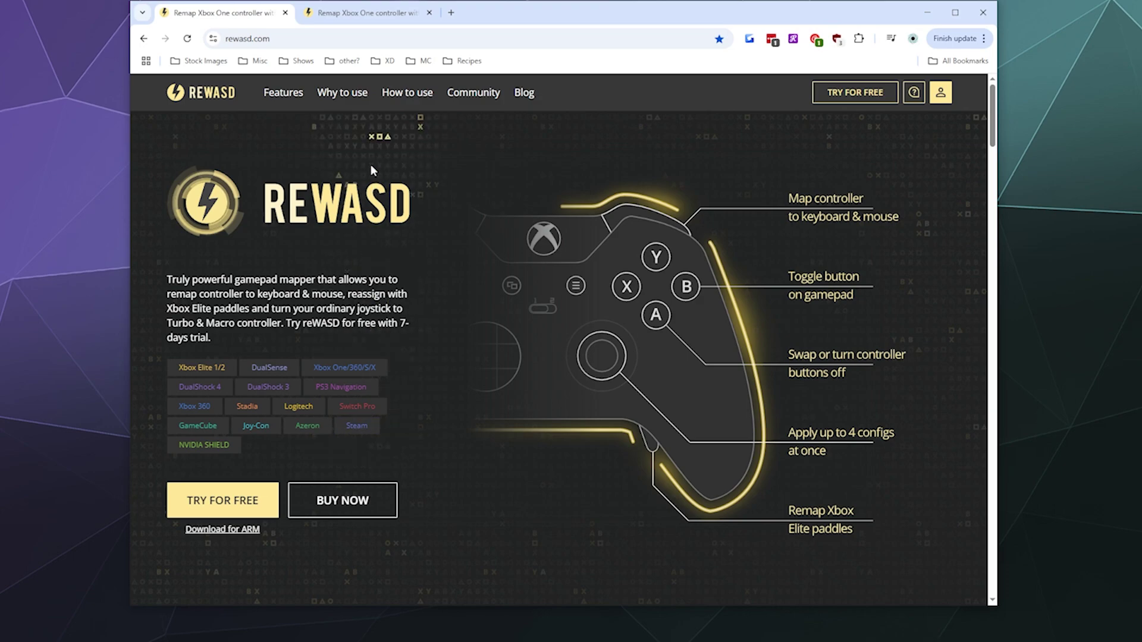
Step: Compare the 1 Year and 3 Months plan prices, then return to the reWASD home tab
{"action": "left_click", "coordinate": [359, 17]}
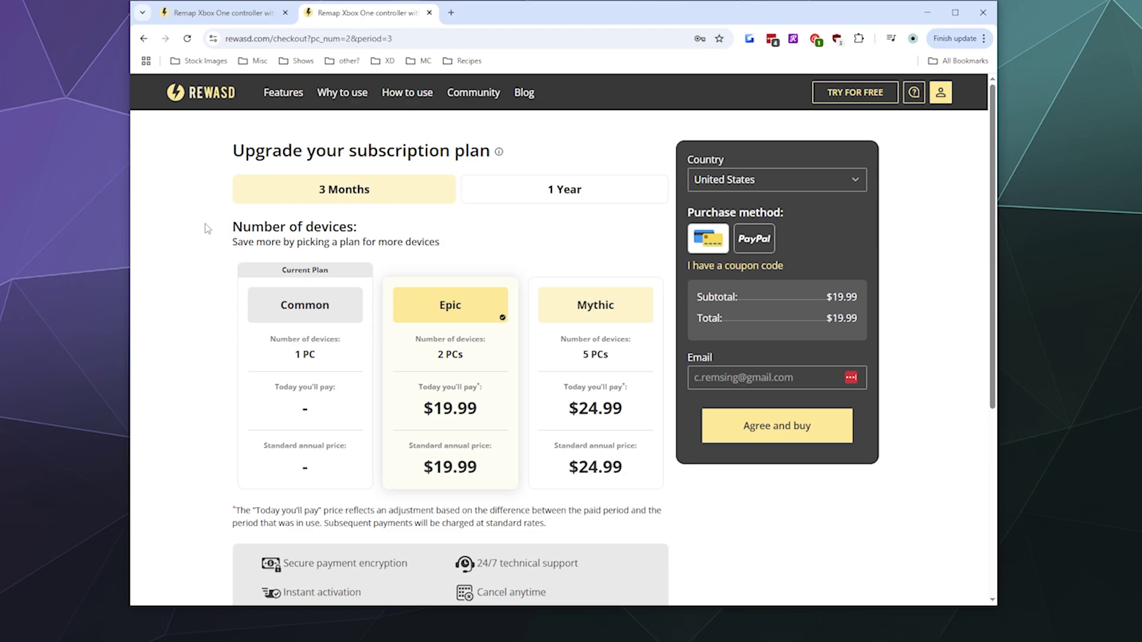
{"action": "left_click", "coordinate": [558, 192]}
{"action": "left_click", "coordinate": [420, 201]}
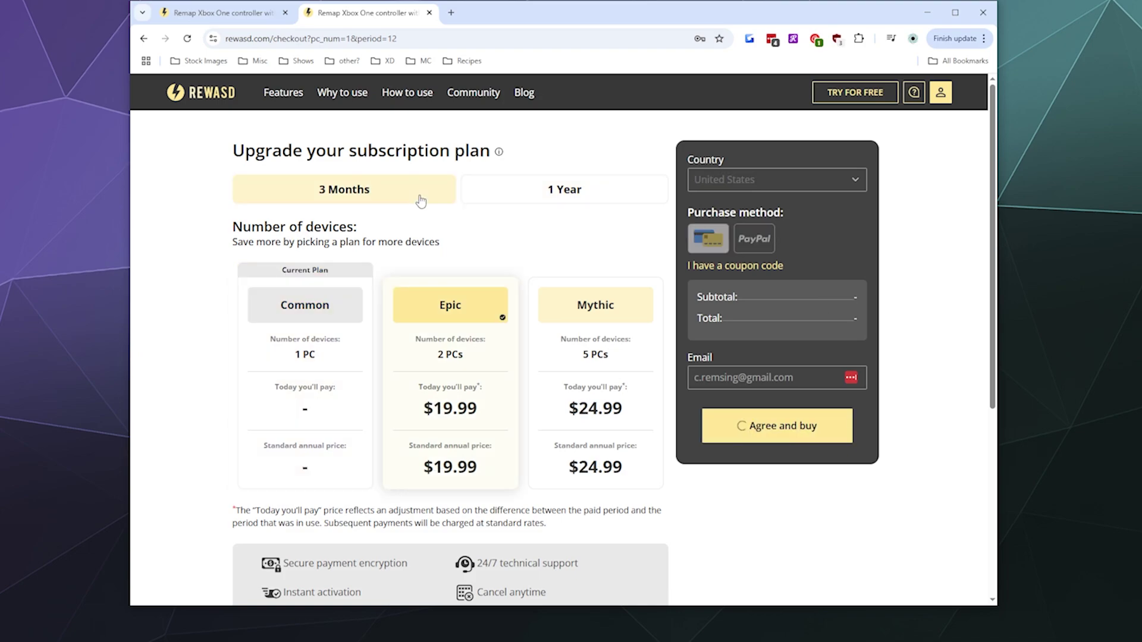
{"action": "scroll", "coordinate": [420, 200], "scroll_direction": "down", "scroll_amount": 5}
{"action": "scroll", "coordinate": [420, 200], "scroll_direction": "up", "scroll_amount": 5}
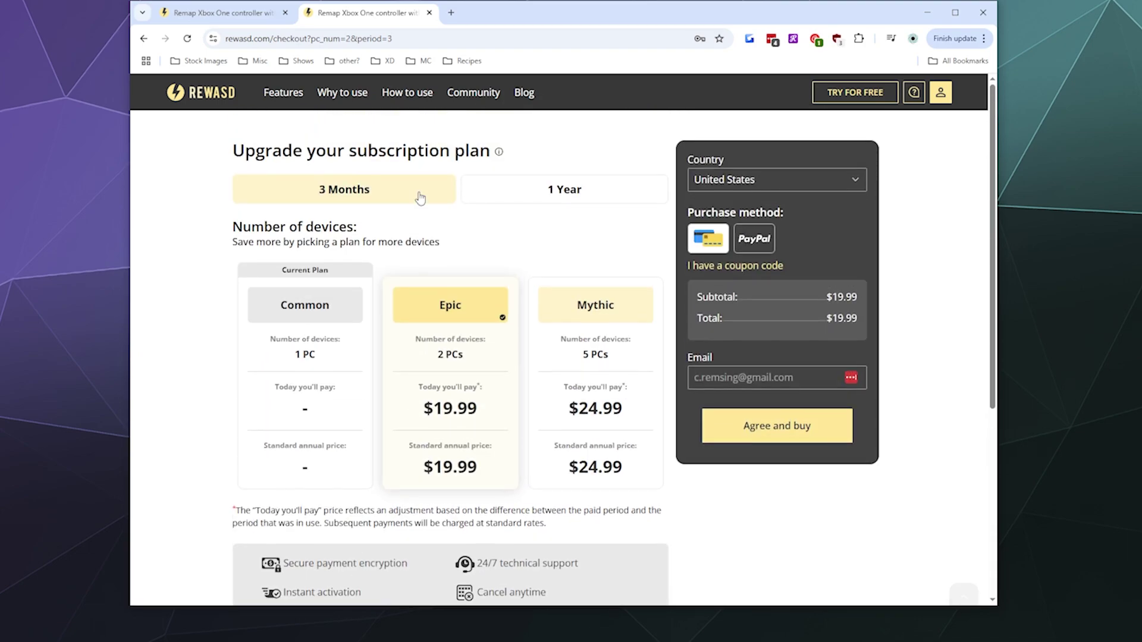
{"action": "left_click", "coordinate": [245, 19]}
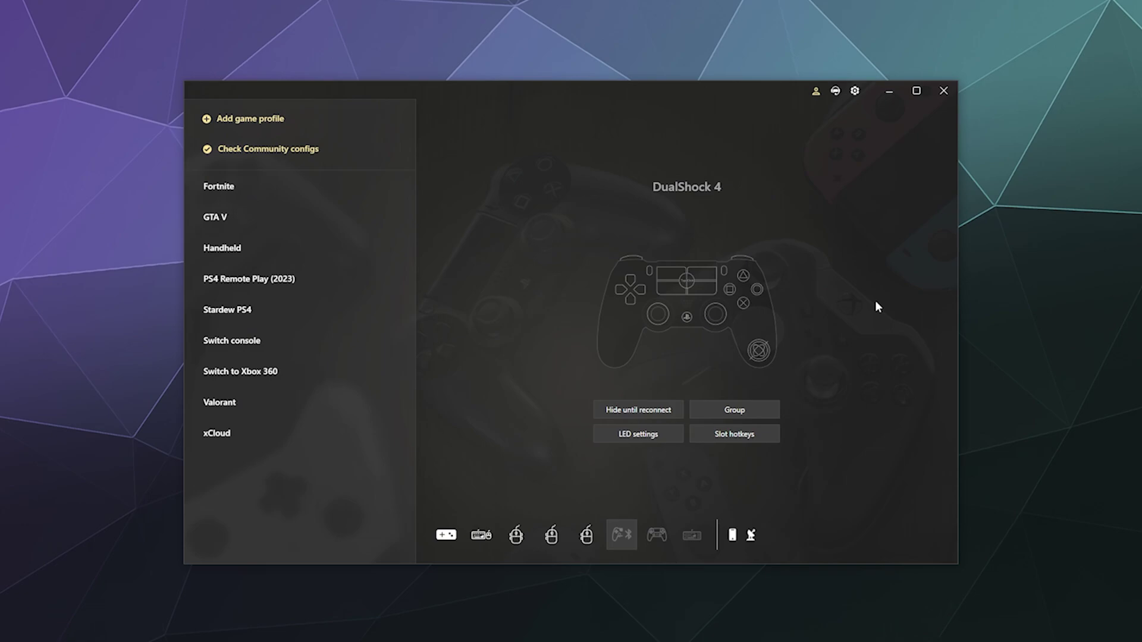
Step: Cycle through the mouse, Wacom Wireless Receiver and Intuos5 touch M pages, ending on the SteelSeries Apex 5 keyboard
{"action": "left_click", "coordinate": [484, 538]}
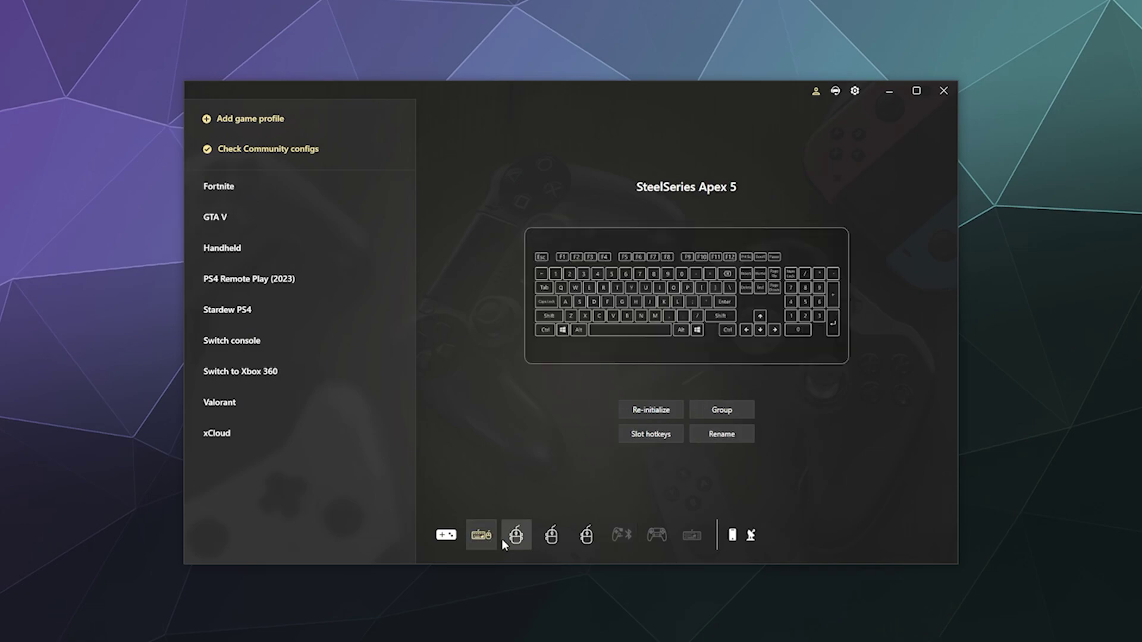
{"action": "left_click", "coordinate": [512, 538]}
{"action": "left_click", "coordinate": [559, 536]}
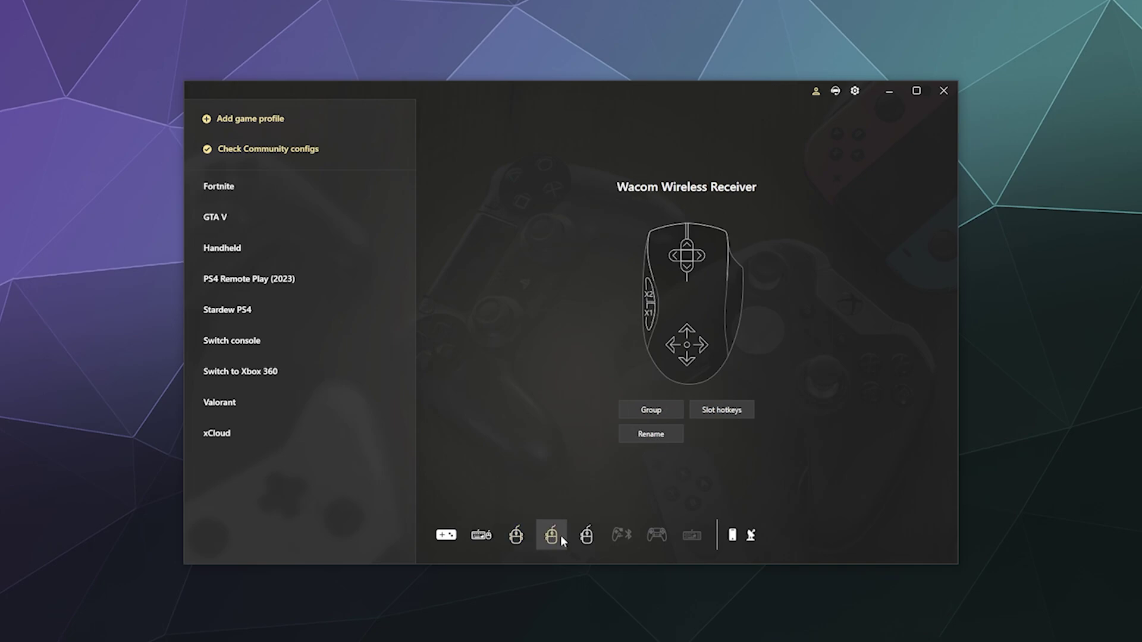
{"action": "left_click", "coordinate": [590, 536]}
{"action": "left_click", "coordinate": [544, 538]}
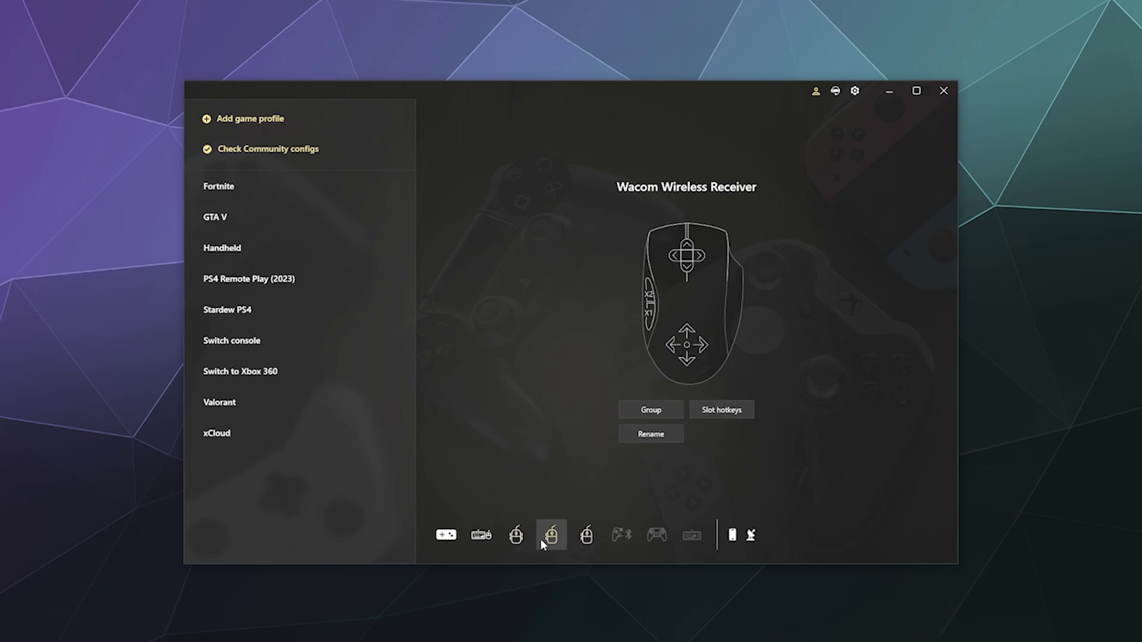
{"action": "left_click", "coordinate": [573, 536]}
{"action": "left_click", "coordinate": [484, 536]}
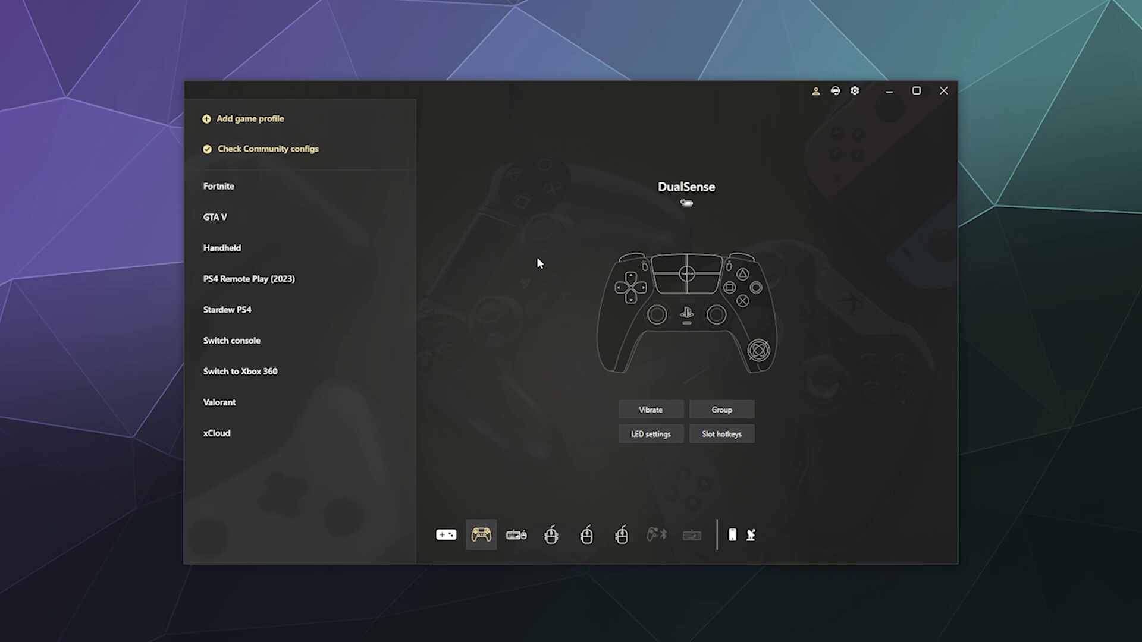
Step: Open the Stardew PS4 profile, then delete it from the game profile list and confirm
{"action": "left_click", "coordinate": [266, 315]}
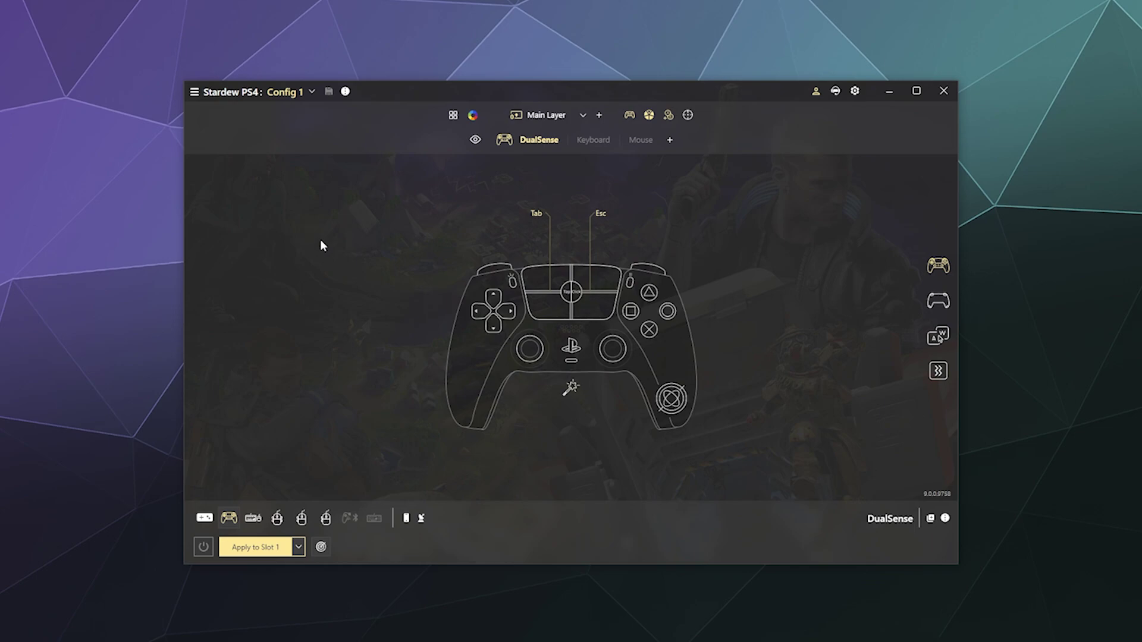
{"action": "left_click", "coordinate": [194, 92]}
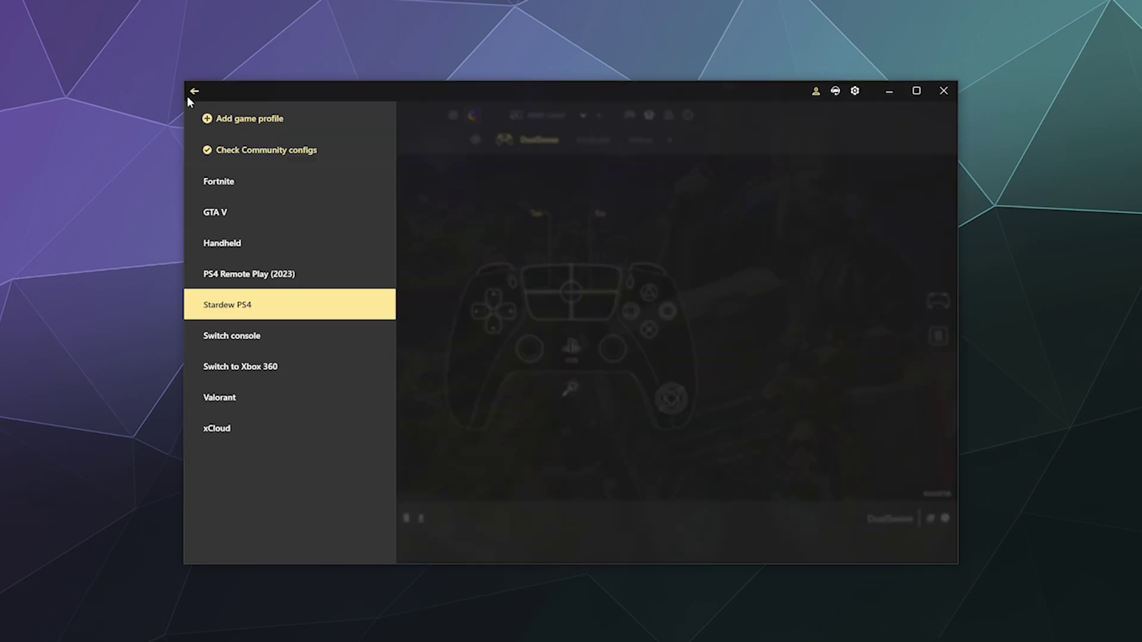
{"action": "right_click", "coordinate": [242, 299]}
{"action": "left_click", "coordinate": [295, 353]}
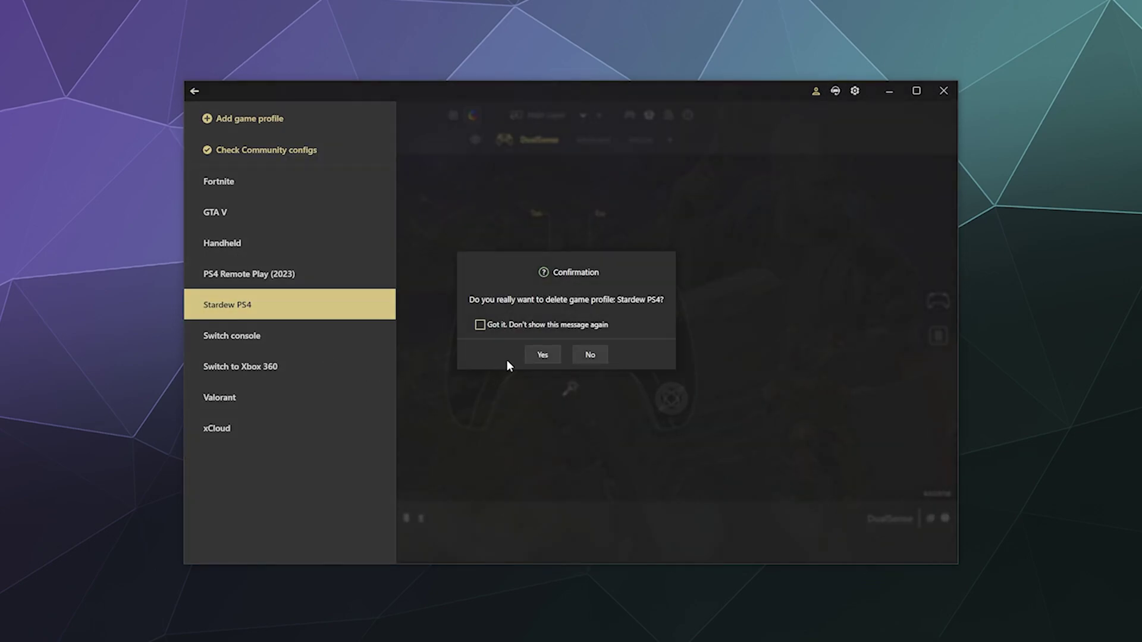
{"action": "left_click", "coordinate": [537, 353]}
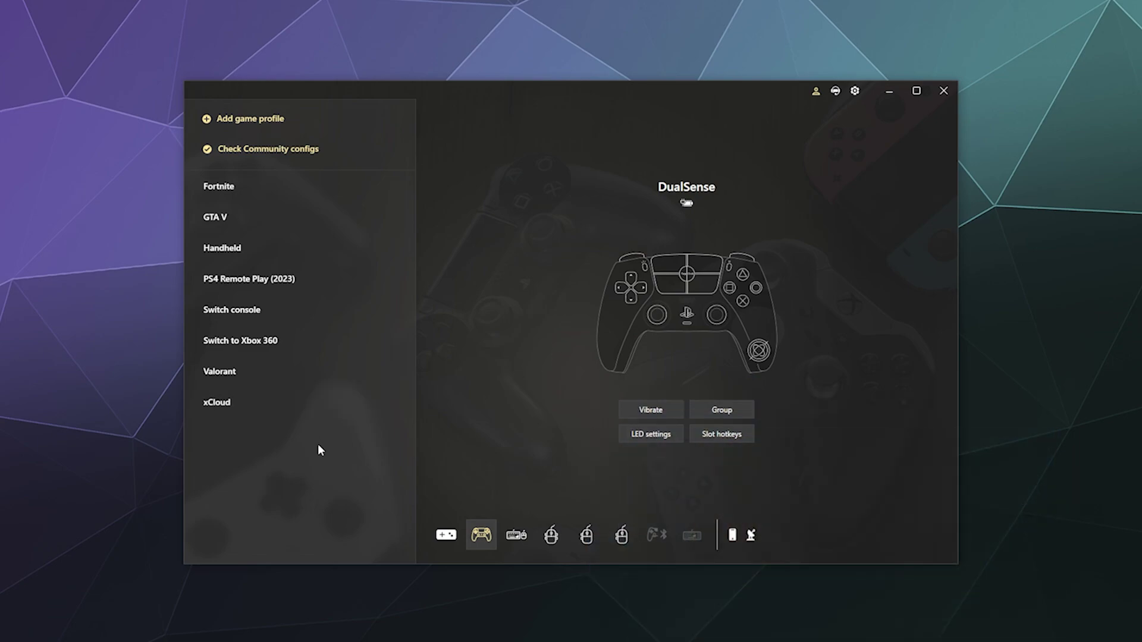
Step: Add a game profile named 'Stardew PS5' linked to the running Stardew Valley.exe process
{"action": "left_click", "coordinate": [240, 119]}
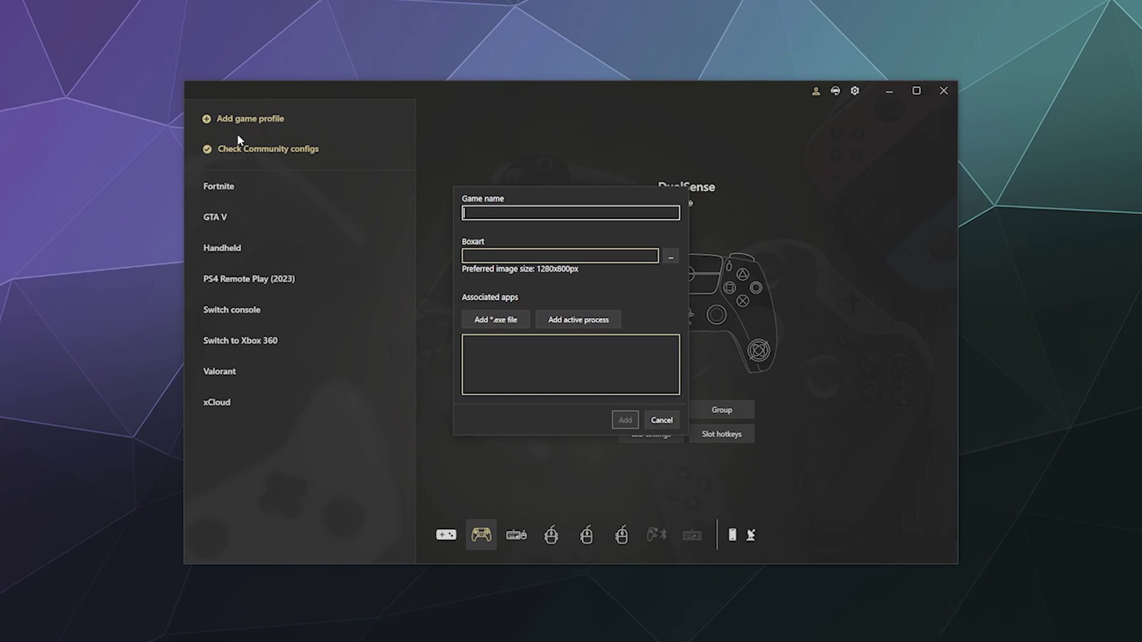
{"action": "type", "text": "Starc"}
{"action": "type", "text": "ew PS5"}
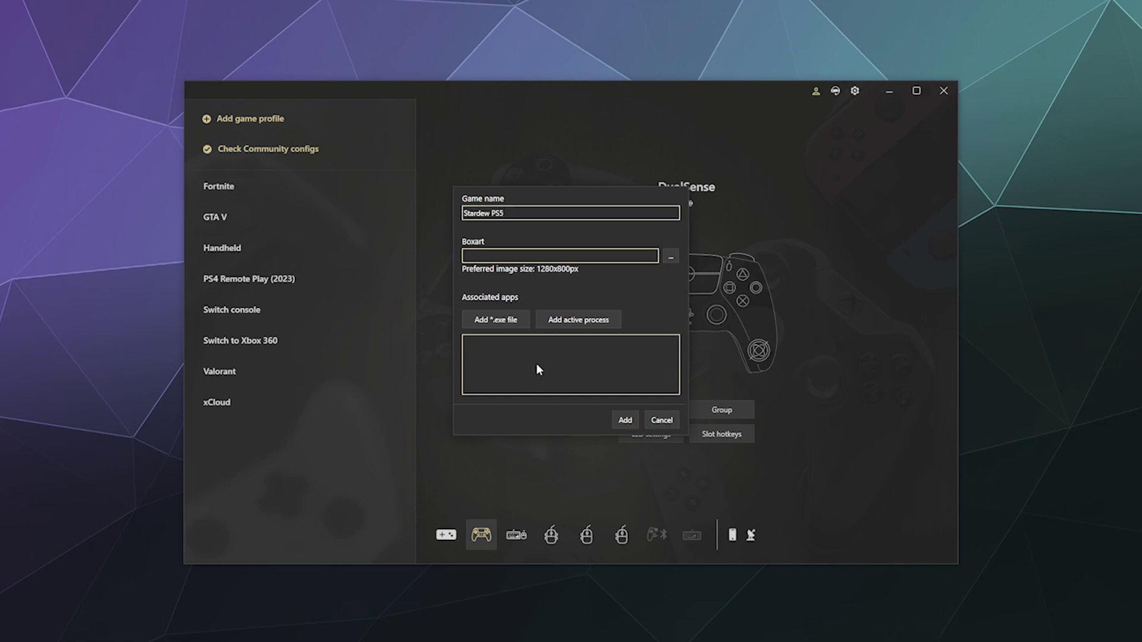
{"action": "left_click", "coordinate": [574, 322]}
{"action": "scroll", "coordinate": [506, 342], "scroll_direction": "down", "scroll_amount": 15}
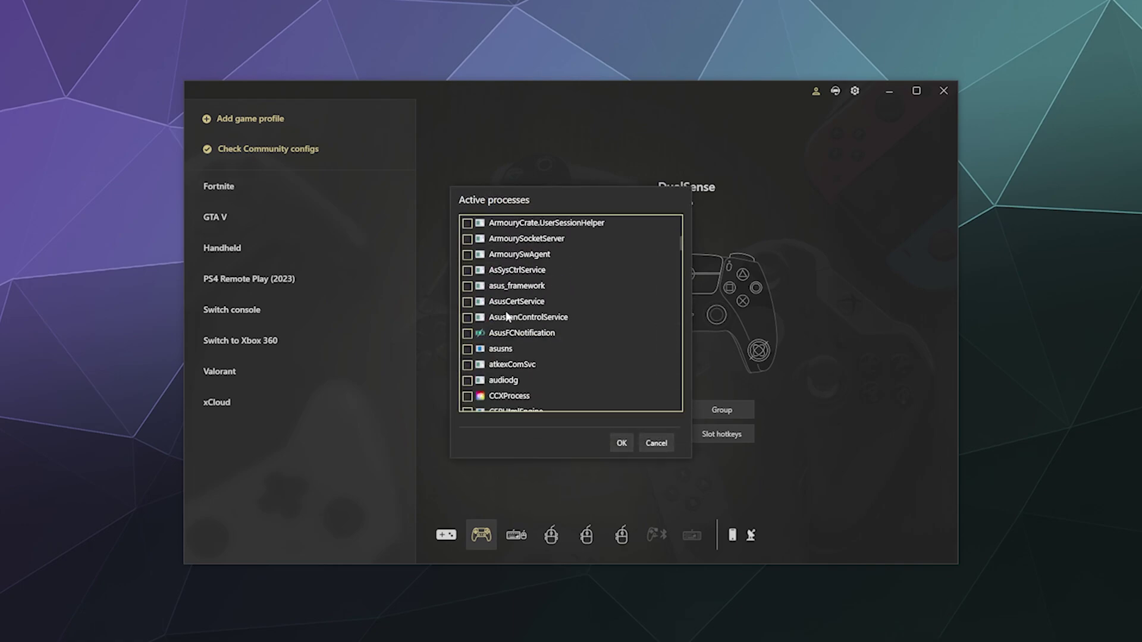
{"action": "scroll", "coordinate": [517, 330], "scroll_direction": "down", "scroll_amount": 8}
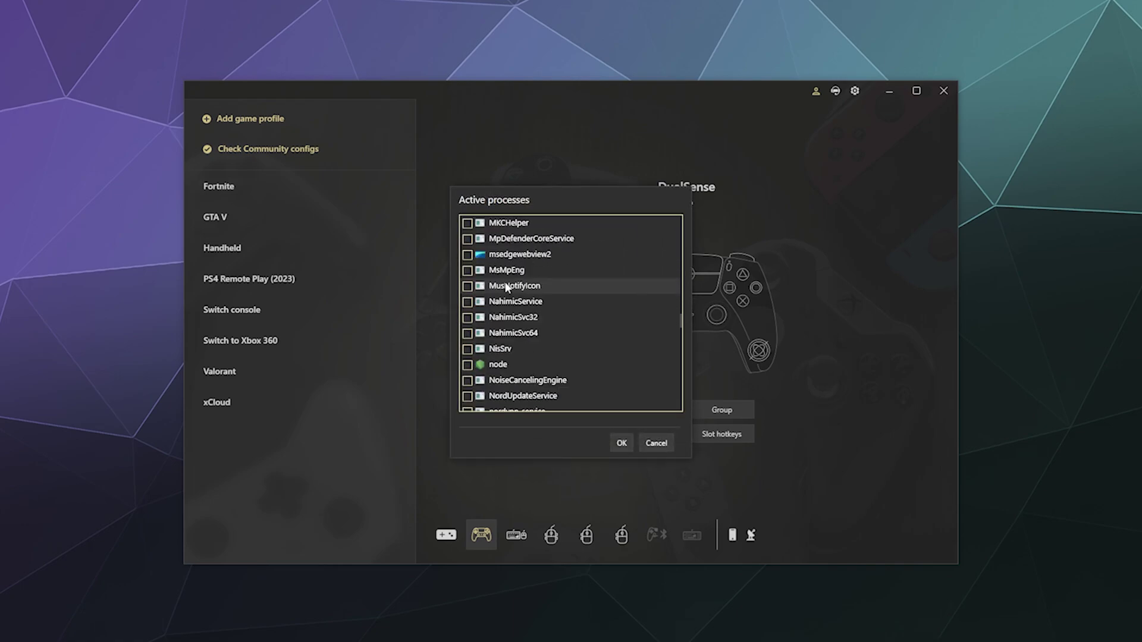
{"action": "scroll", "coordinate": [537, 319], "scroll_direction": "down", "scroll_amount": 10}
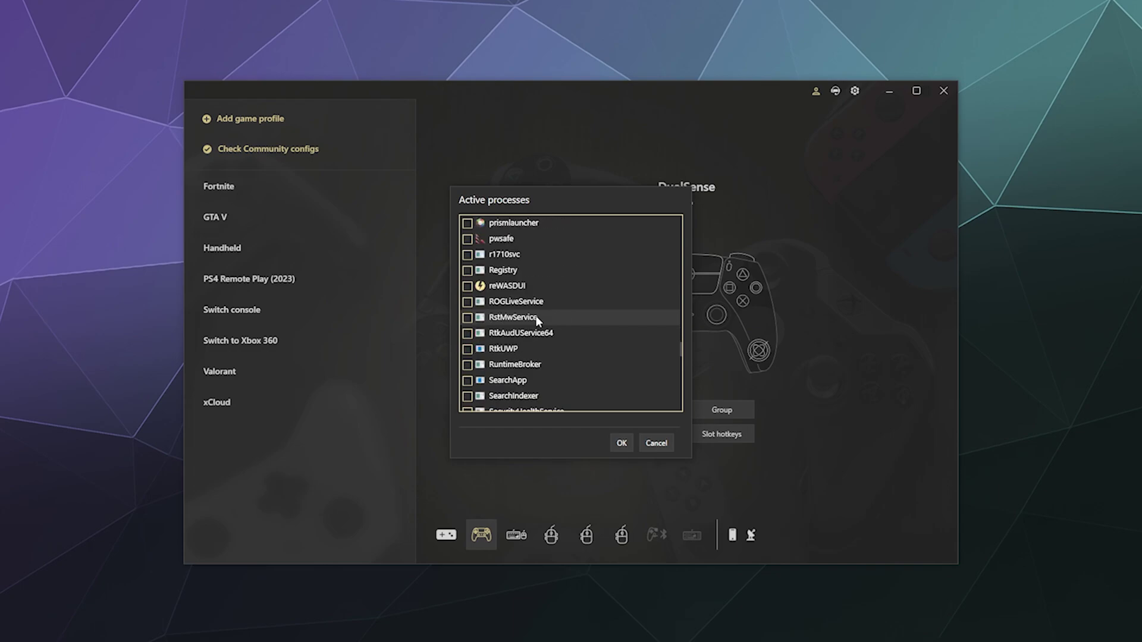
{"action": "scroll", "coordinate": [537, 320], "scroll_direction": "down", "scroll_amount": 2}
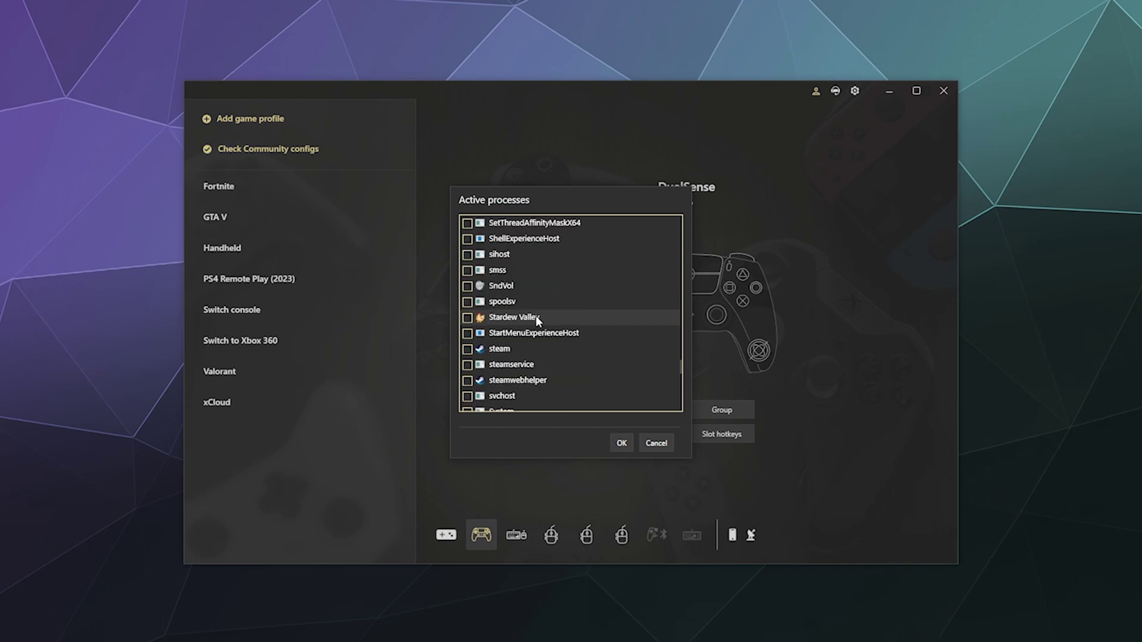
{"action": "left_click", "coordinate": [468, 318]}
{"action": "left_click", "coordinate": [621, 443]}
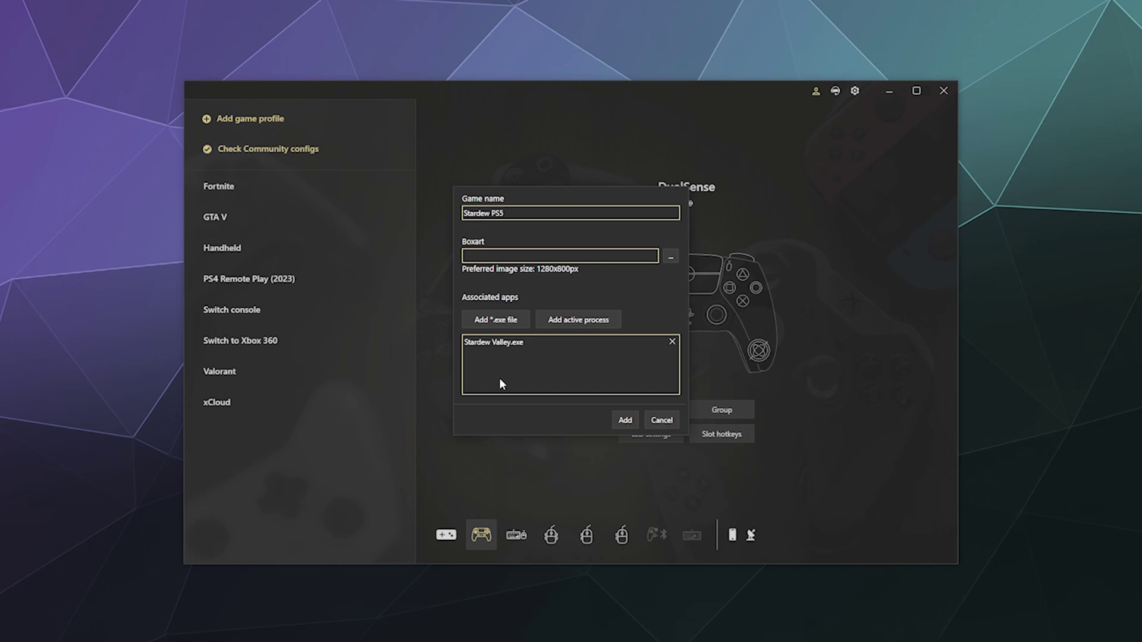
{"action": "left_click", "coordinate": [625, 420]}
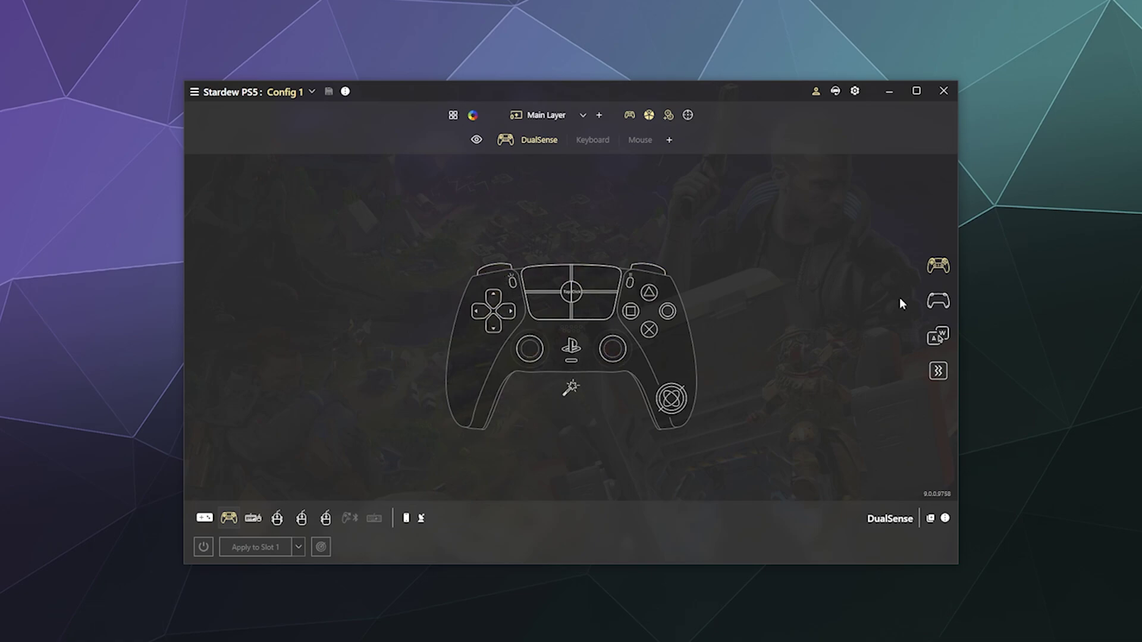
{"action": "left_click", "coordinate": [936, 302]}
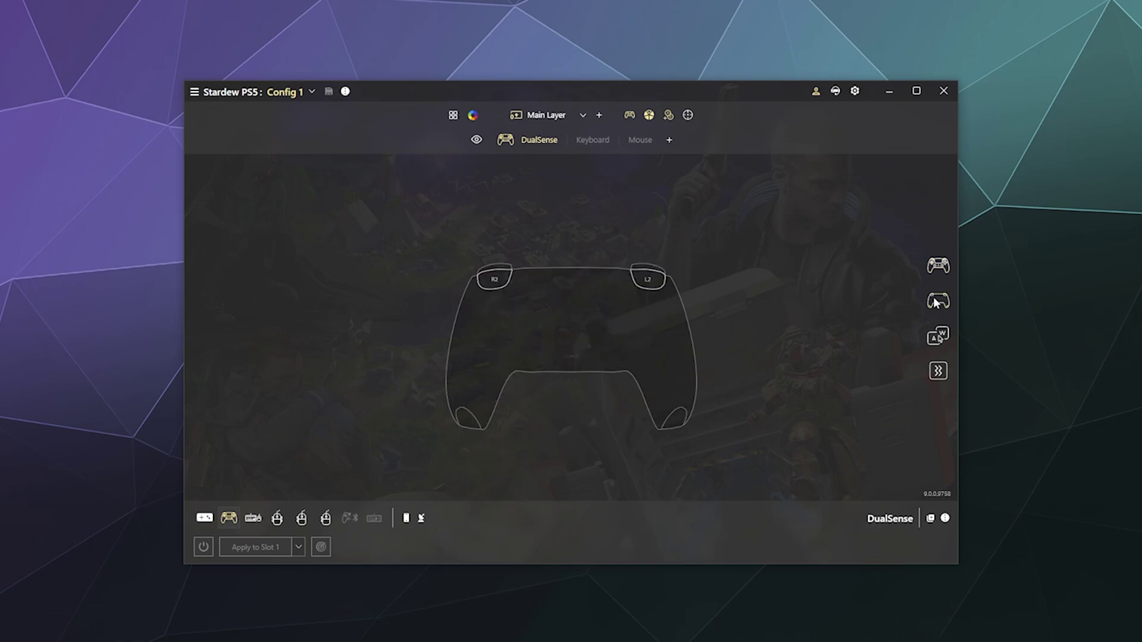
{"action": "left_click", "coordinate": [940, 336]}
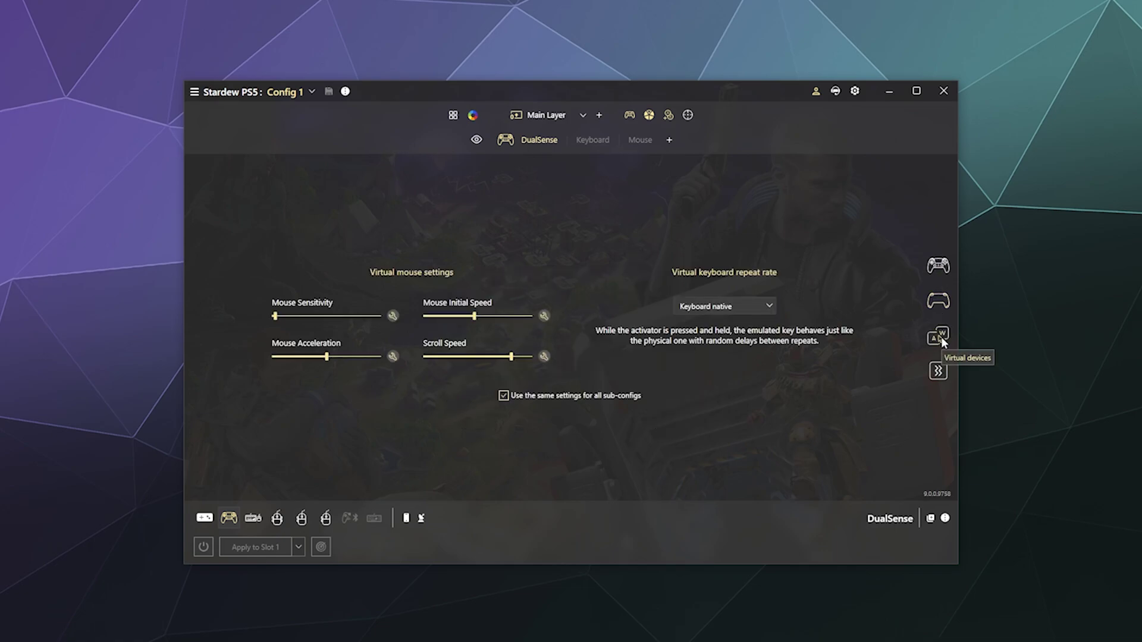
{"action": "left_click", "coordinate": [938, 374]}
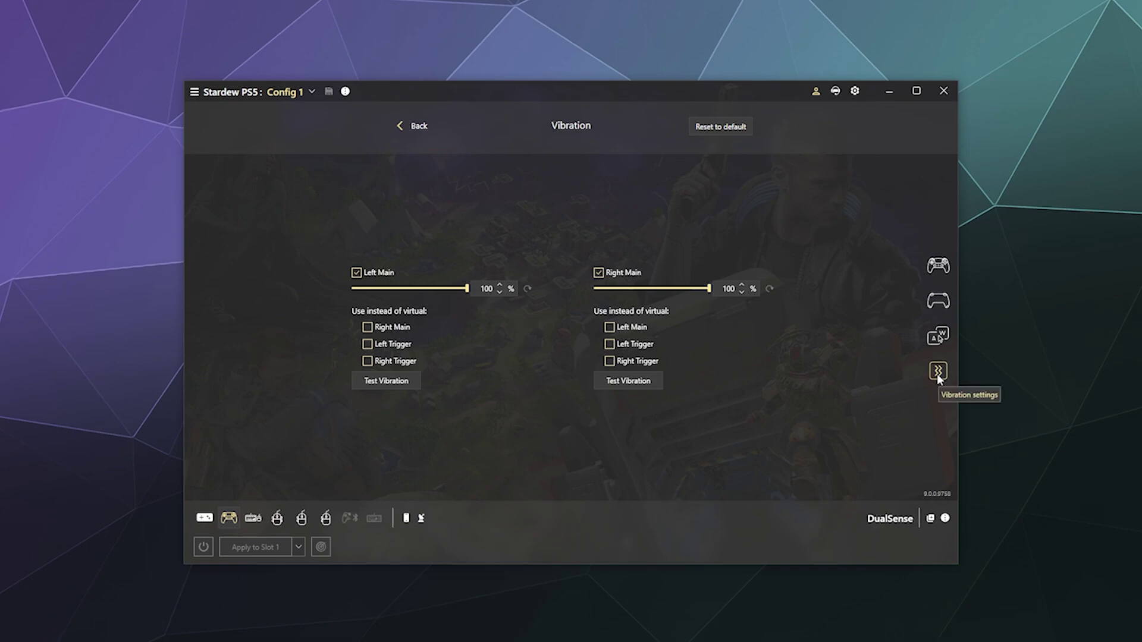
{"action": "left_click", "coordinate": [936, 267]}
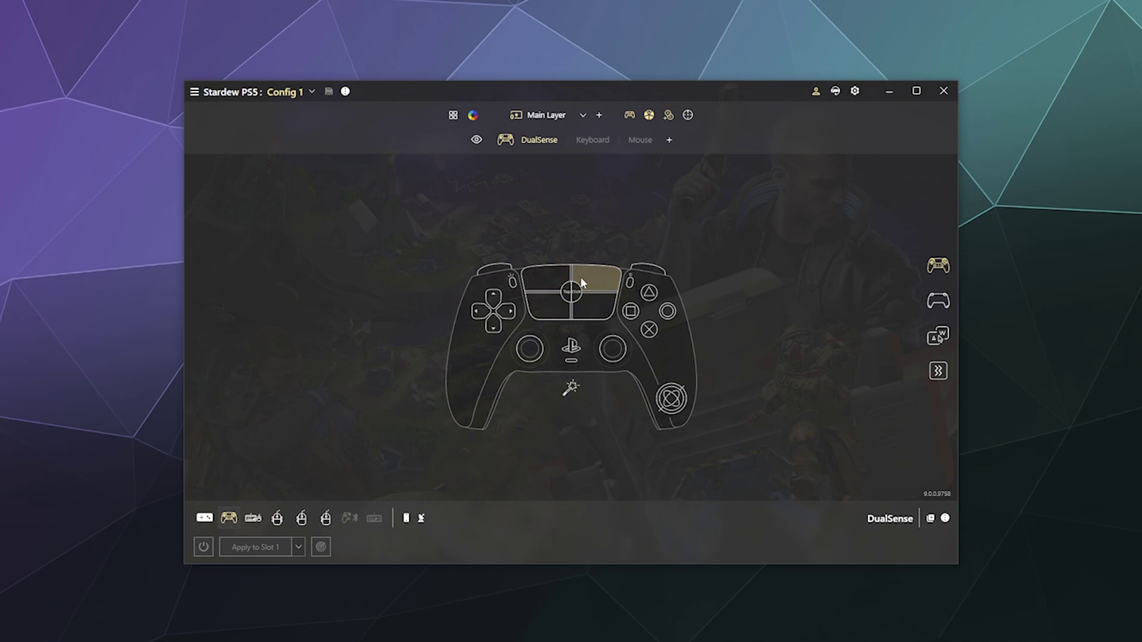
Step: Make the touchpad zone require a click and assign it the Tab key as a Single Press
{"action": "left_click", "coordinate": [545, 310]}
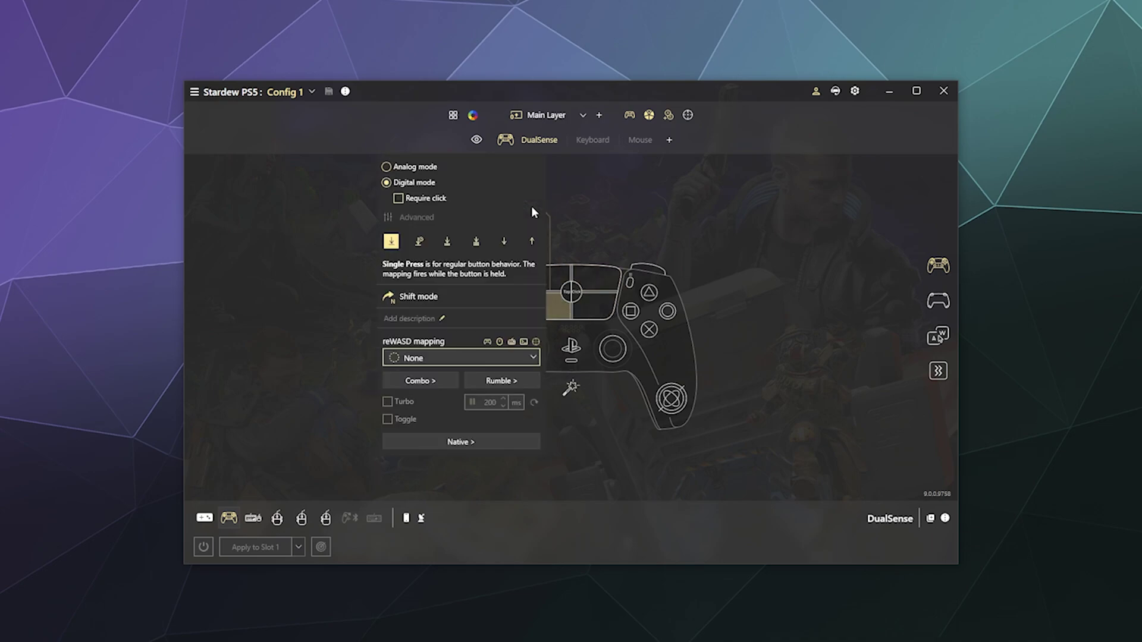
{"action": "left_click", "coordinate": [398, 198]}
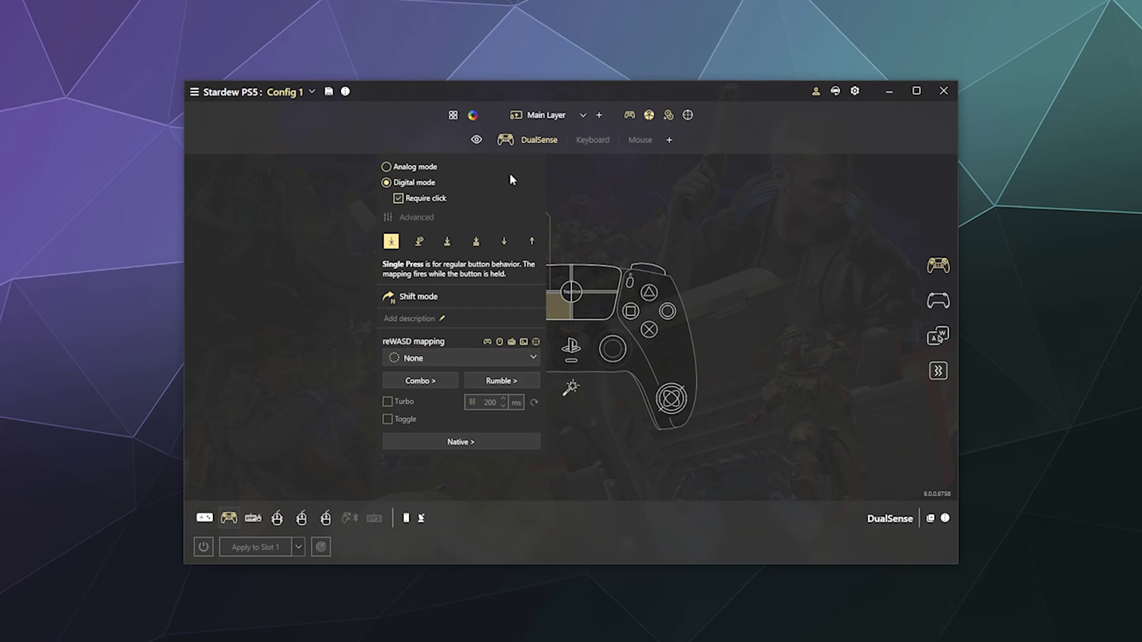
{"action": "left_click", "coordinate": [433, 355]}
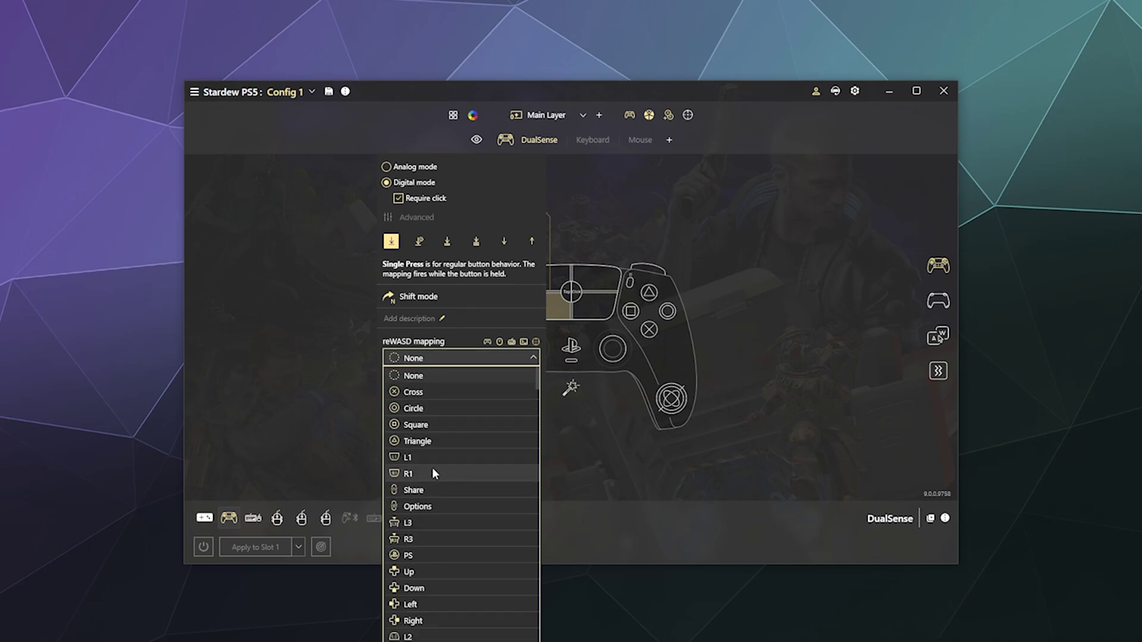
{"action": "scroll", "coordinate": [433, 474], "scroll_direction": "down", "scroll_amount": 12}
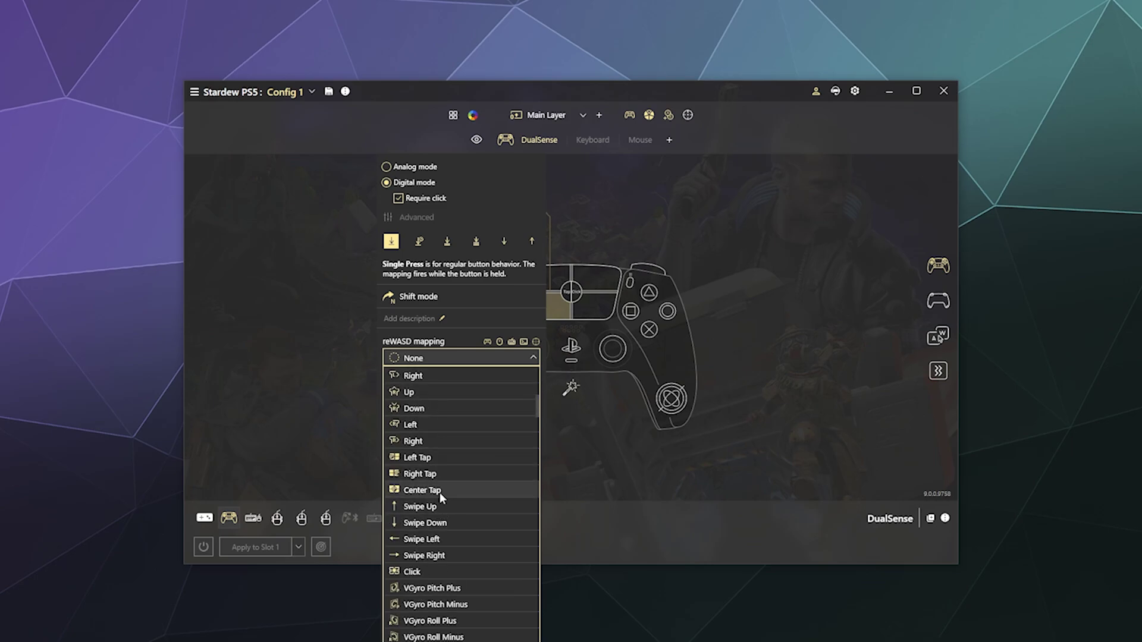
{"action": "scroll", "coordinate": [439, 488], "scroll_direction": "down", "scroll_amount": 20}
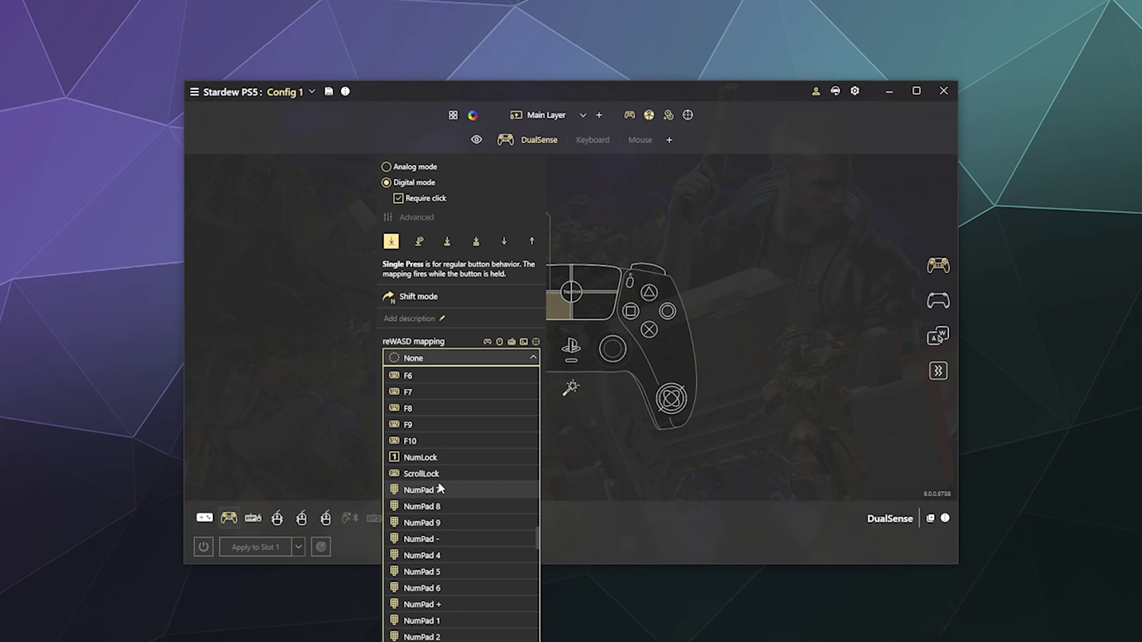
{"action": "scroll", "coordinate": [440, 488], "scroll_direction": "down", "scroll_amount": 20}
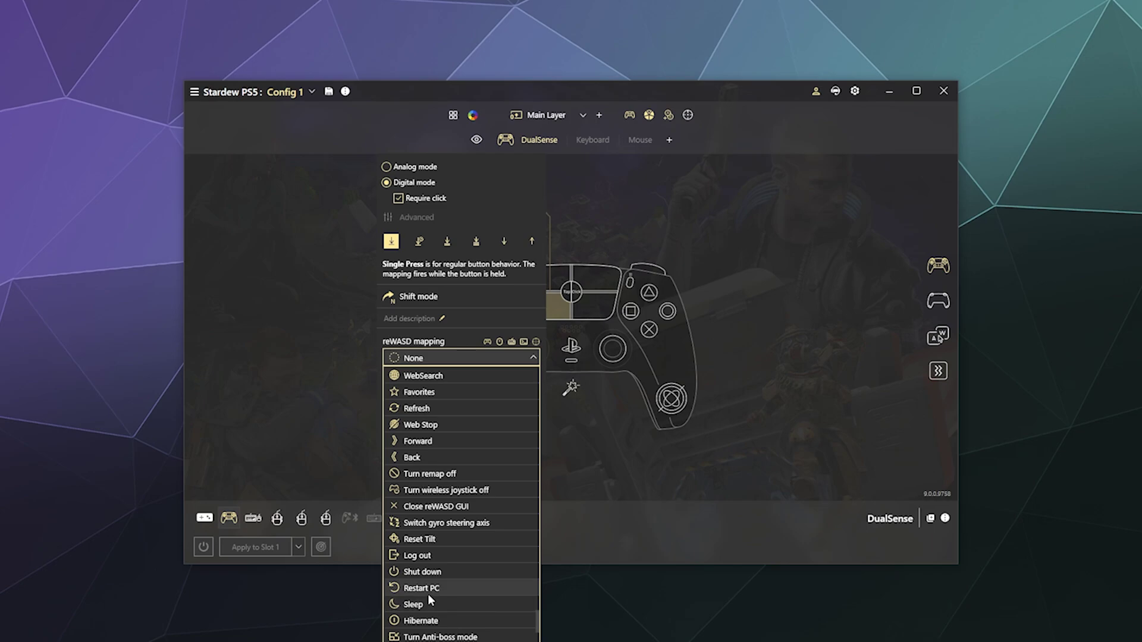
{"action": "scroll", "coordinate": [427, 594], "scroll_direction": "down", "scroll_amount": 6}
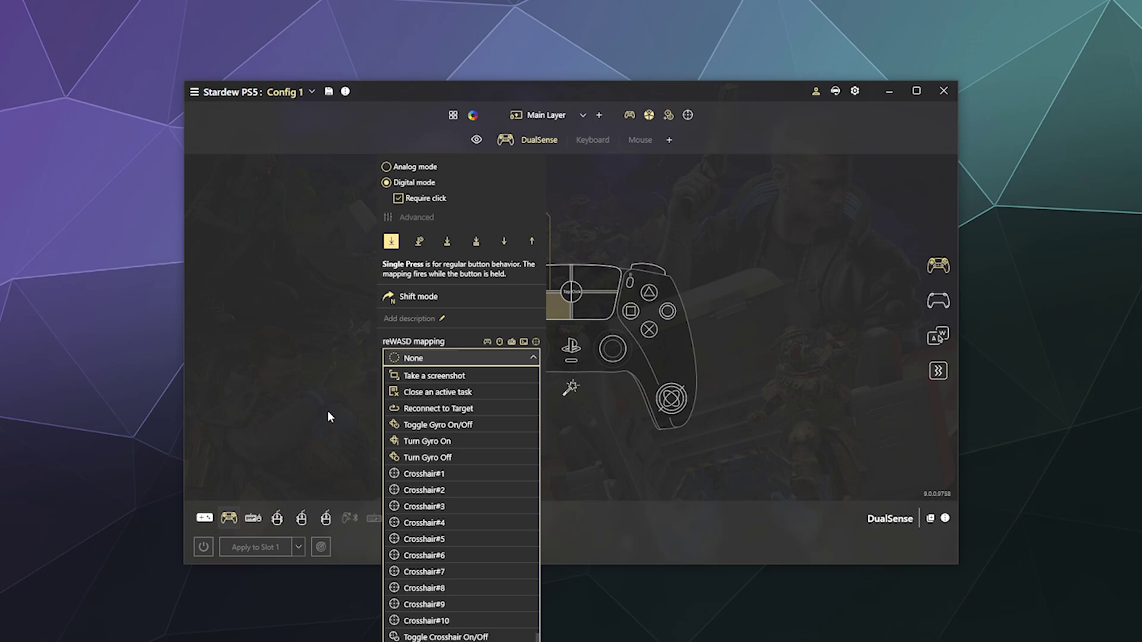
{"action": "scroll", "coordinate": [465, 468], "scroll_direction": "down", "scroll_amount": 5}
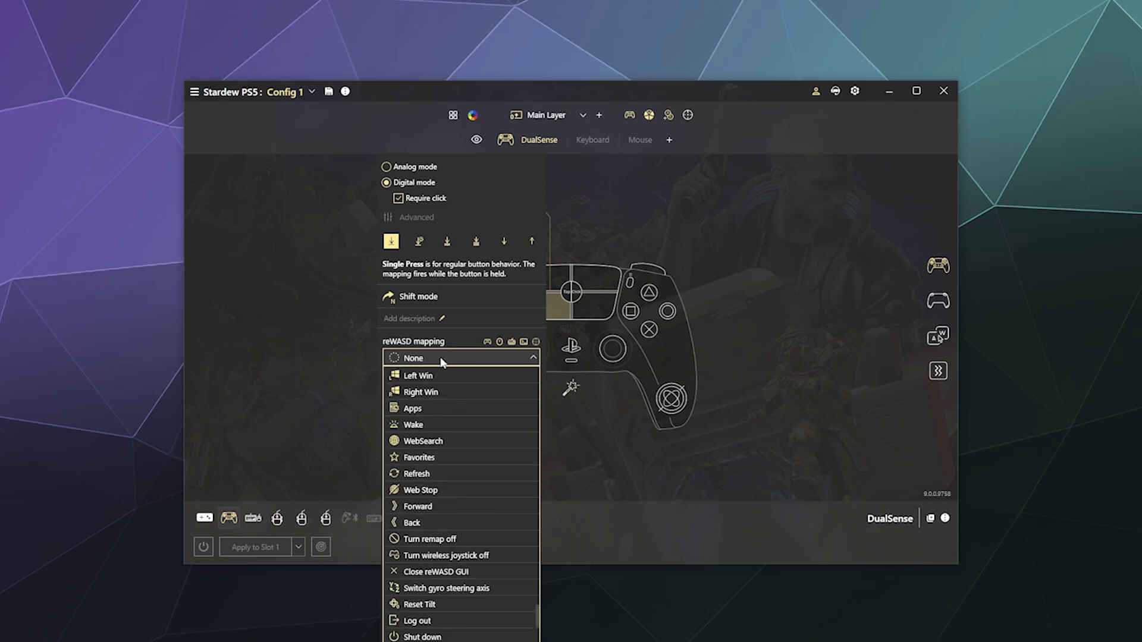
{"action": "key", "text": "Tab"}
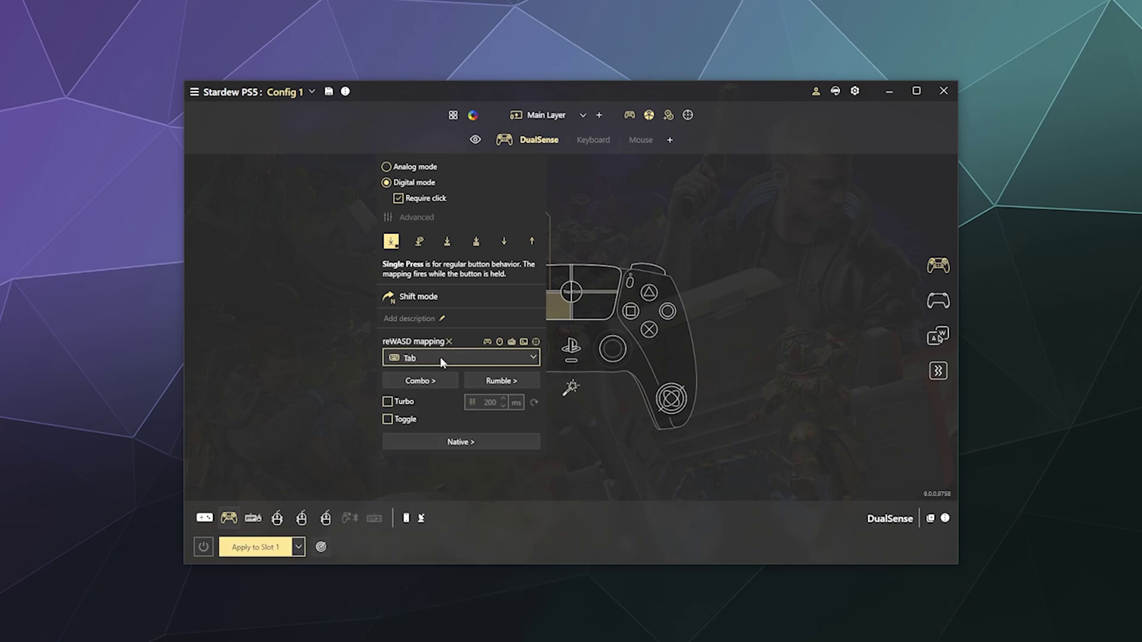
Step: Assign Esc to the touchpad's right zone and close the mapping panel
{"action": "left_click", "coordinate": [280, 309]}
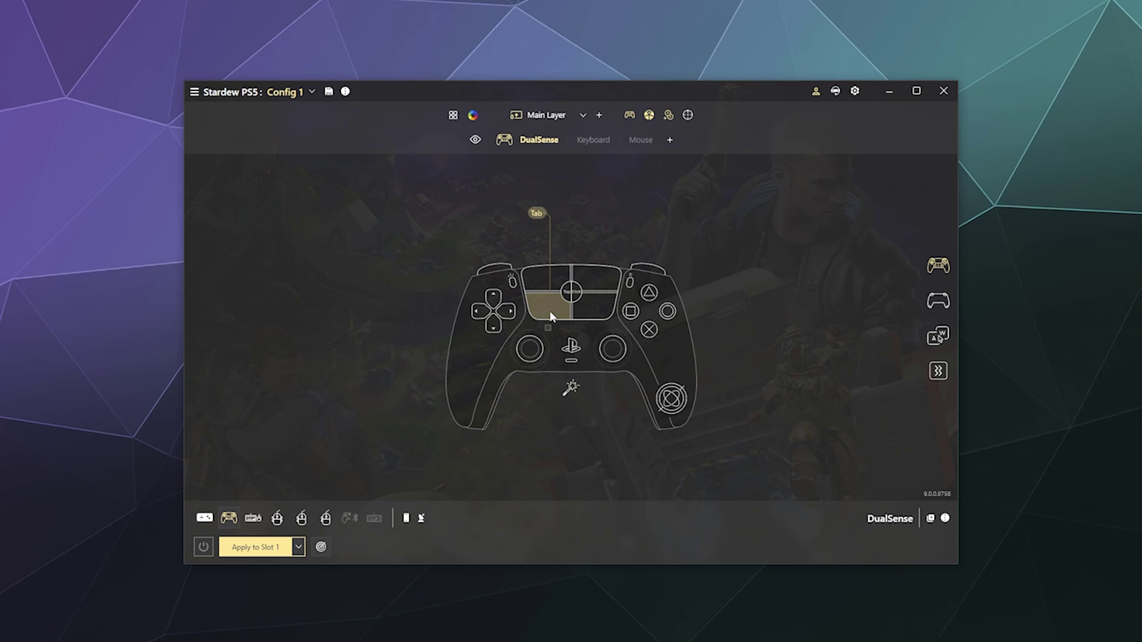
{"action": "left_click", "coordinate": [591, 301]}
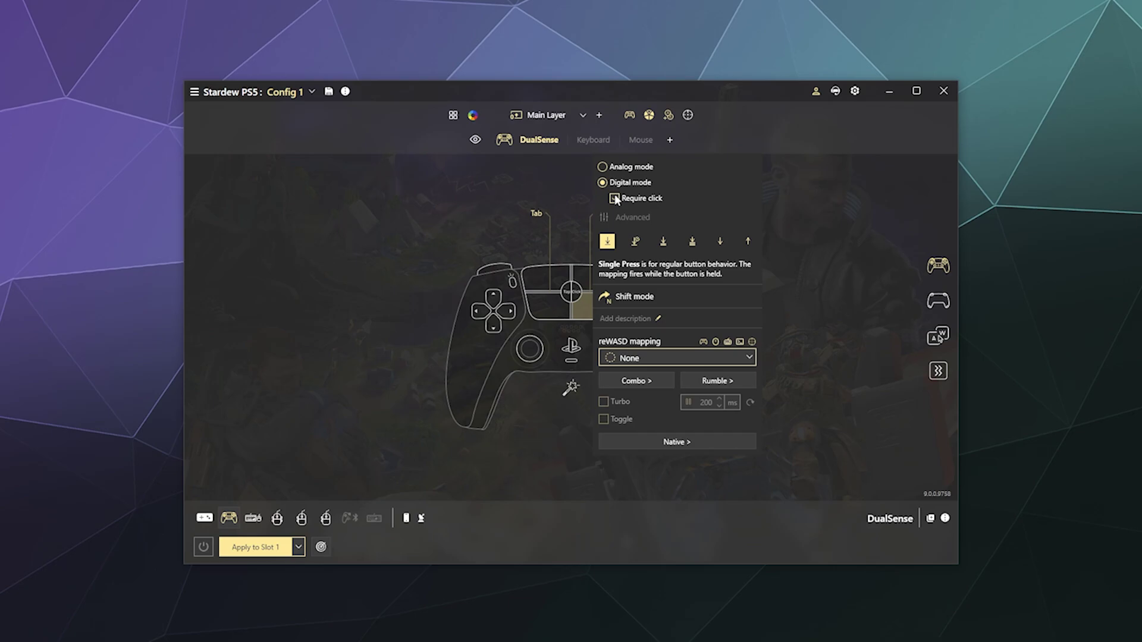
{"action": "key", "text": "Escape"}
{"action": "left_click", "coordinate": [872, 229]}
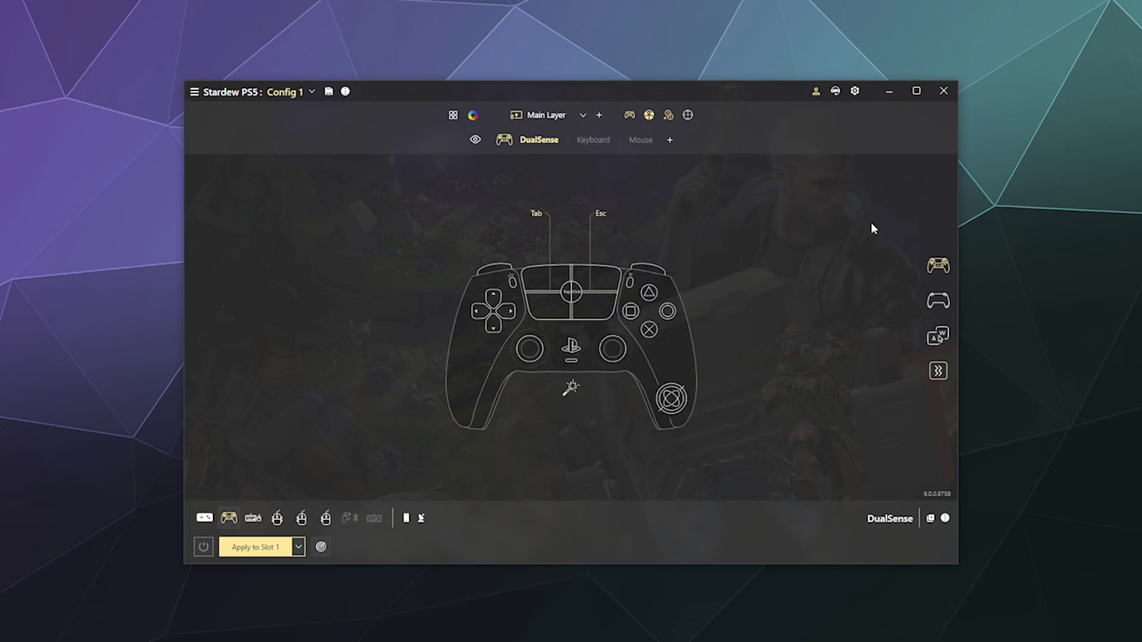
Step: Save the Tab and Esc touchpad mappings on leaving, then reopen Stardew PS5 on the DualSense
{"action": "left_click", "coordinate": [241, 504]}
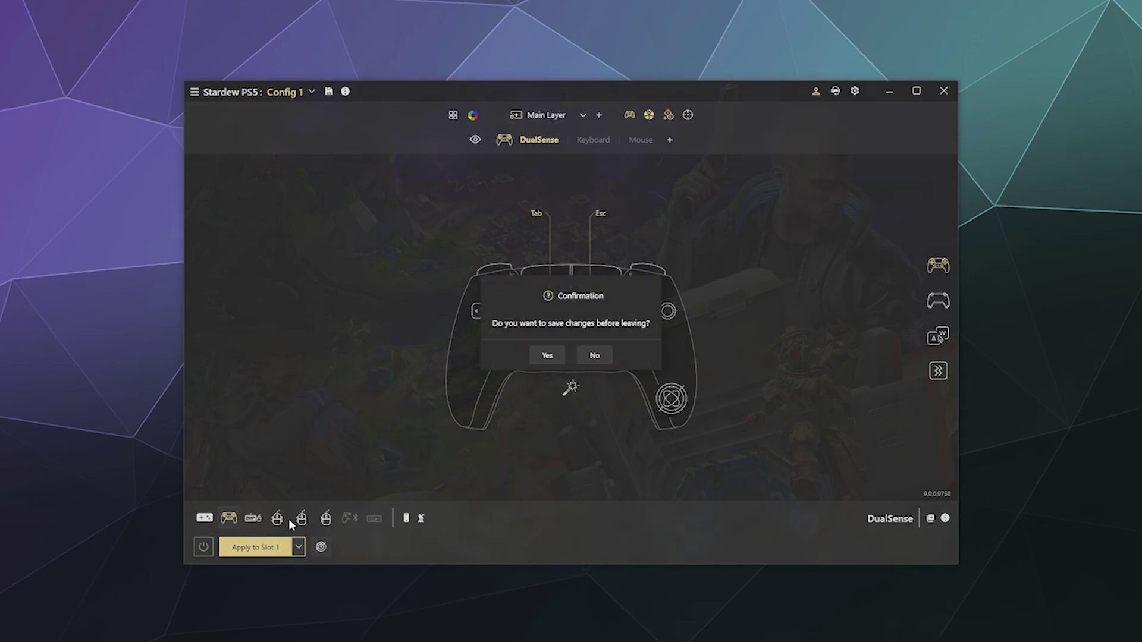
{"action": "left_click", "coordinate": [552, 357]}
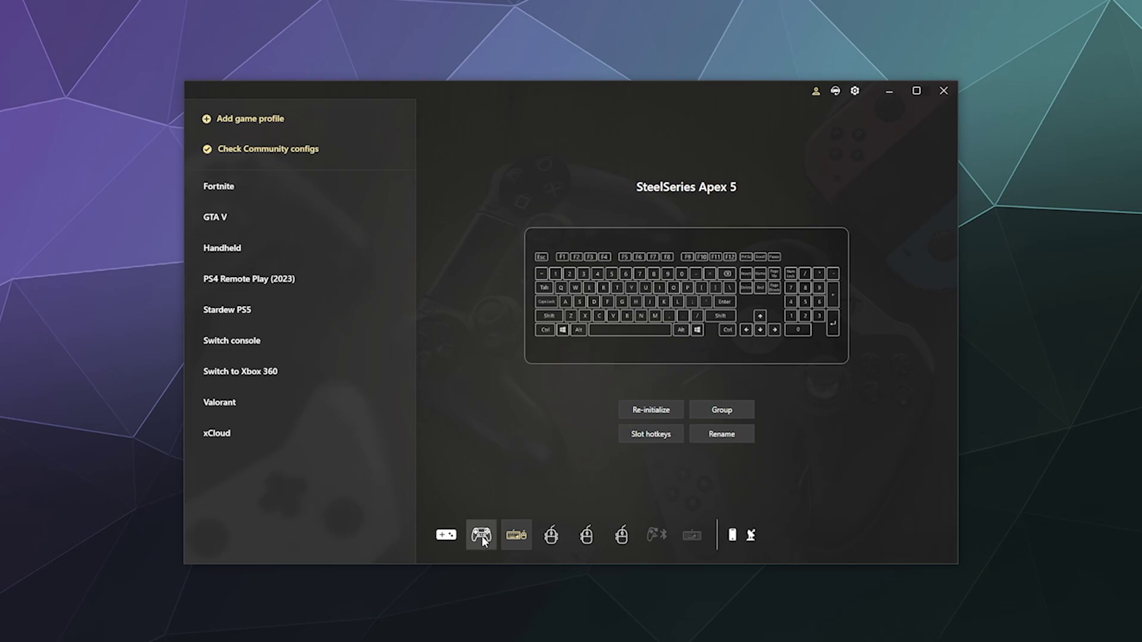
{"action": "left_click", "coordinate": [482, 535]}
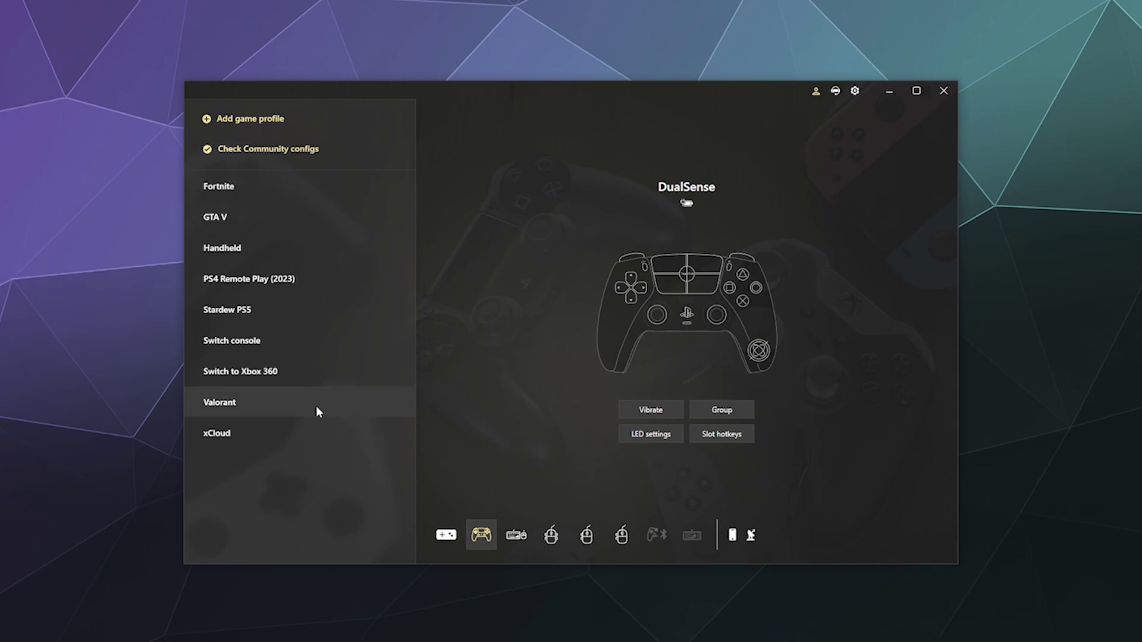
{"action": "left_click", "coordinate": [284, 309]}
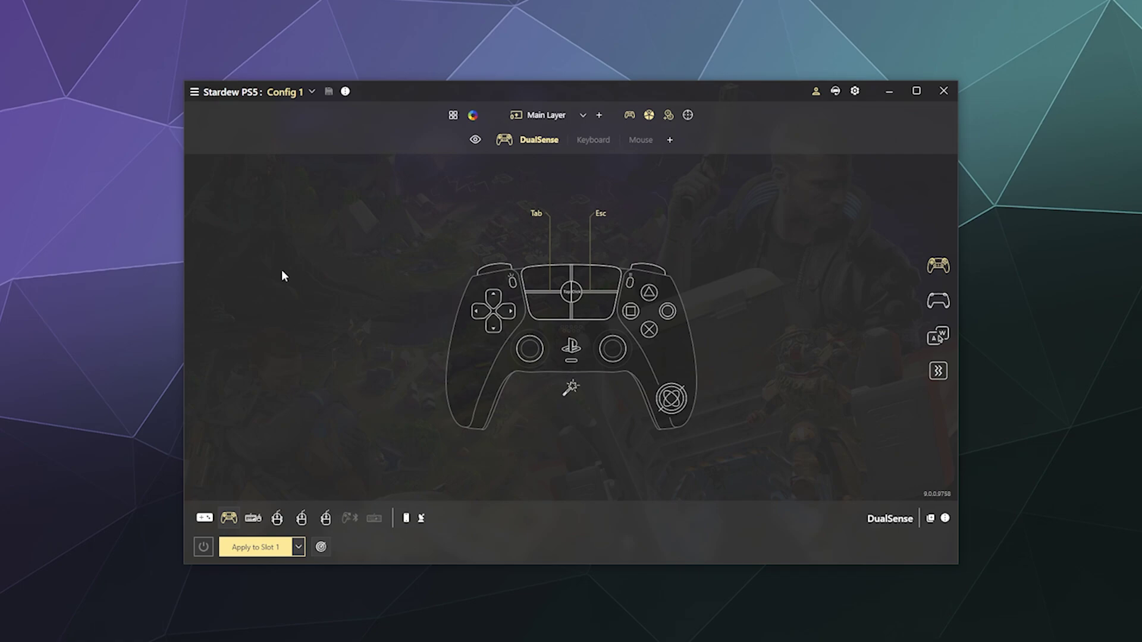
Step: Delete the Stardew PS5 profile with confirmation and return to the DualSense device page
{"action": "left_click", "coordinate": [248, 519]}
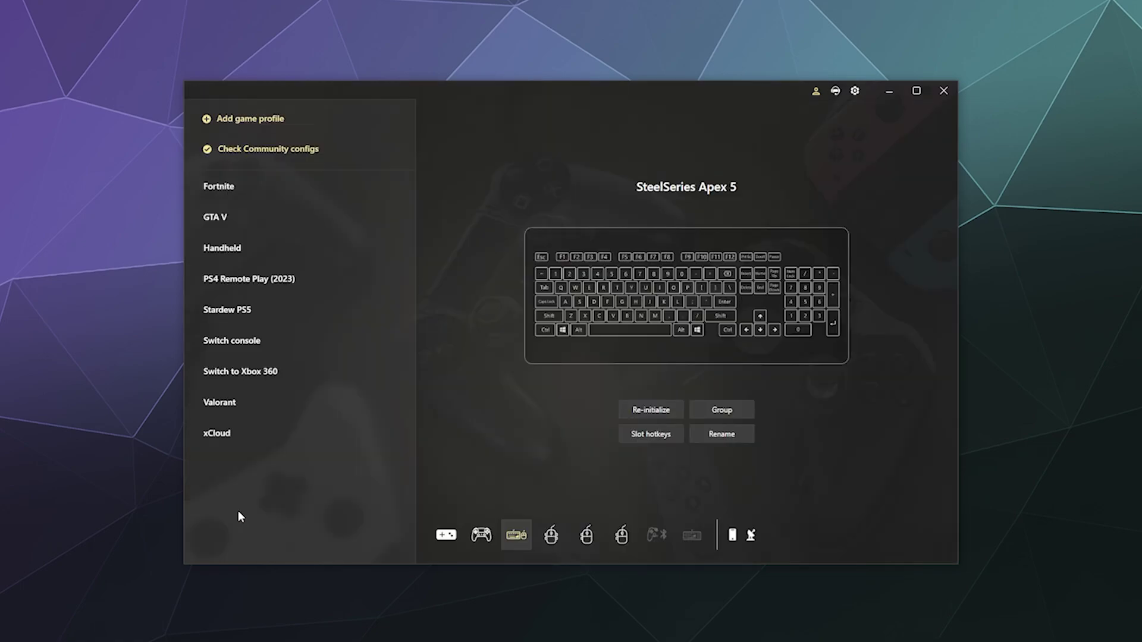
{"action": "right_click", "coordinate": [283, 310]}
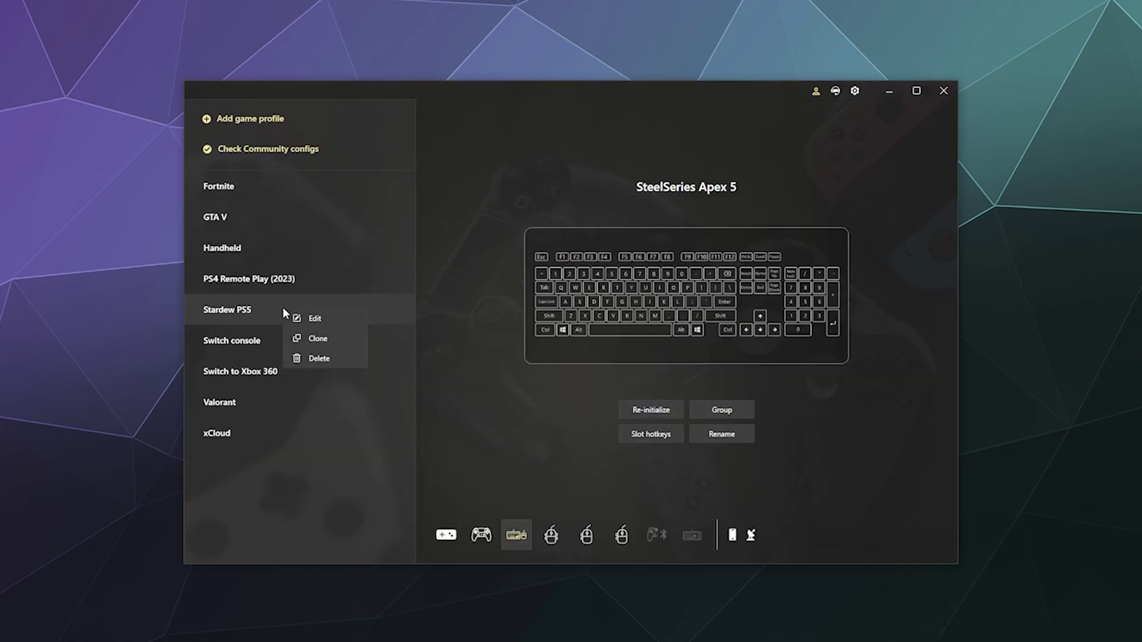
{"action": "left_click", "coordinate": [315, 358]}
{"action": "left_click", "coordinate": [531, 357]}
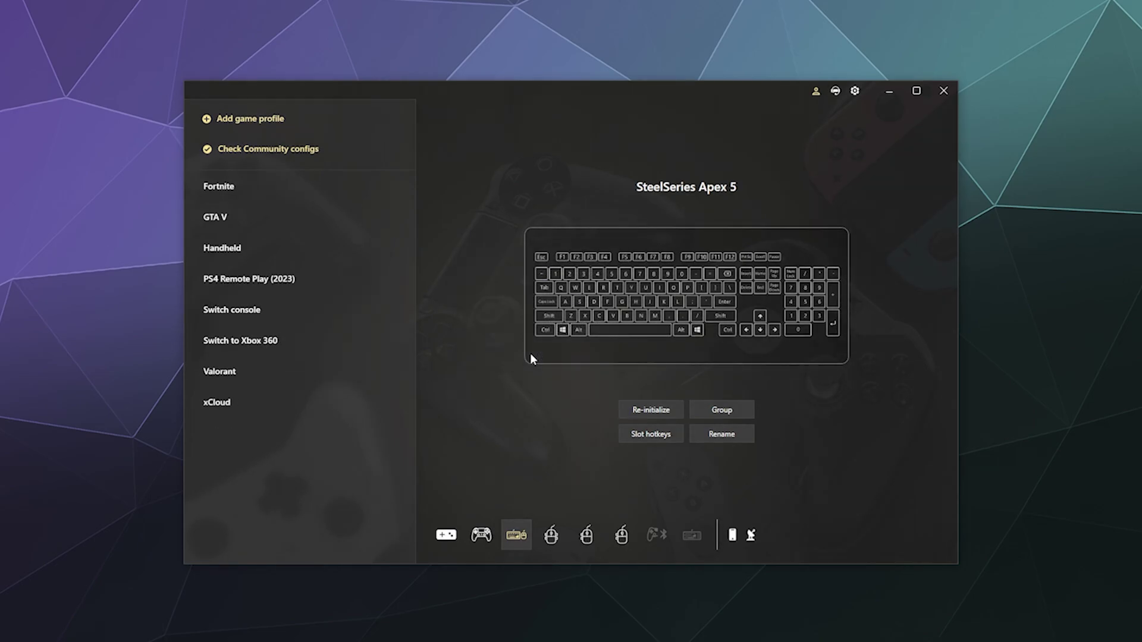
{"action": "left_click", "coordinate": [481, 535]}
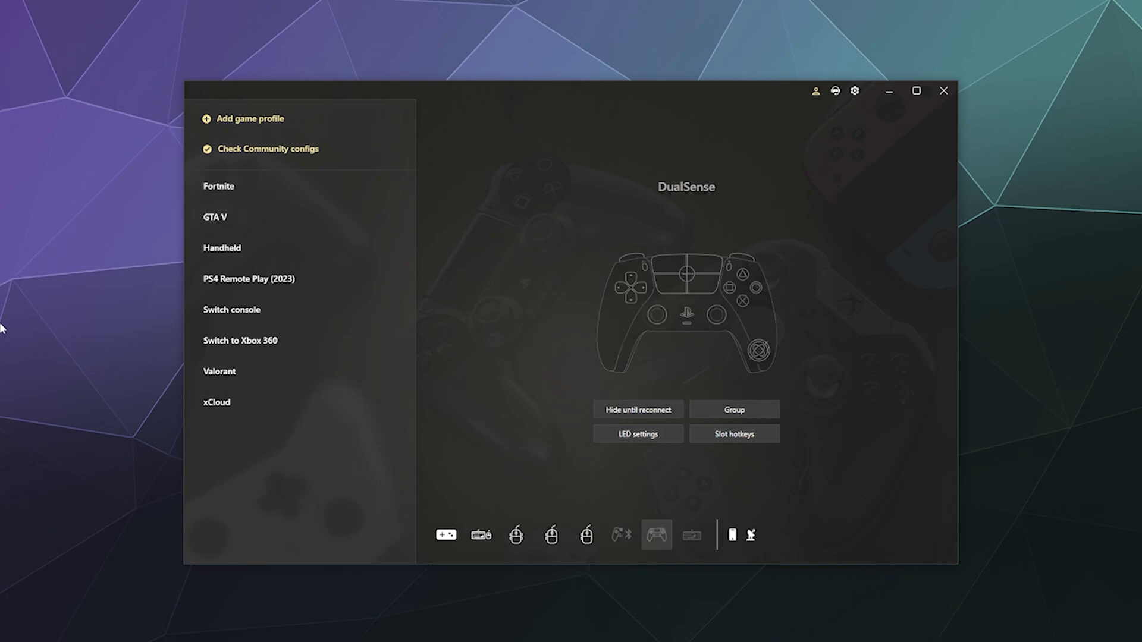
Step: Pair the DualSense as 'Wireless Controller' via Bluetooth in Windows Settings
{"action": "left_click", "coordinate": [481, 534]}
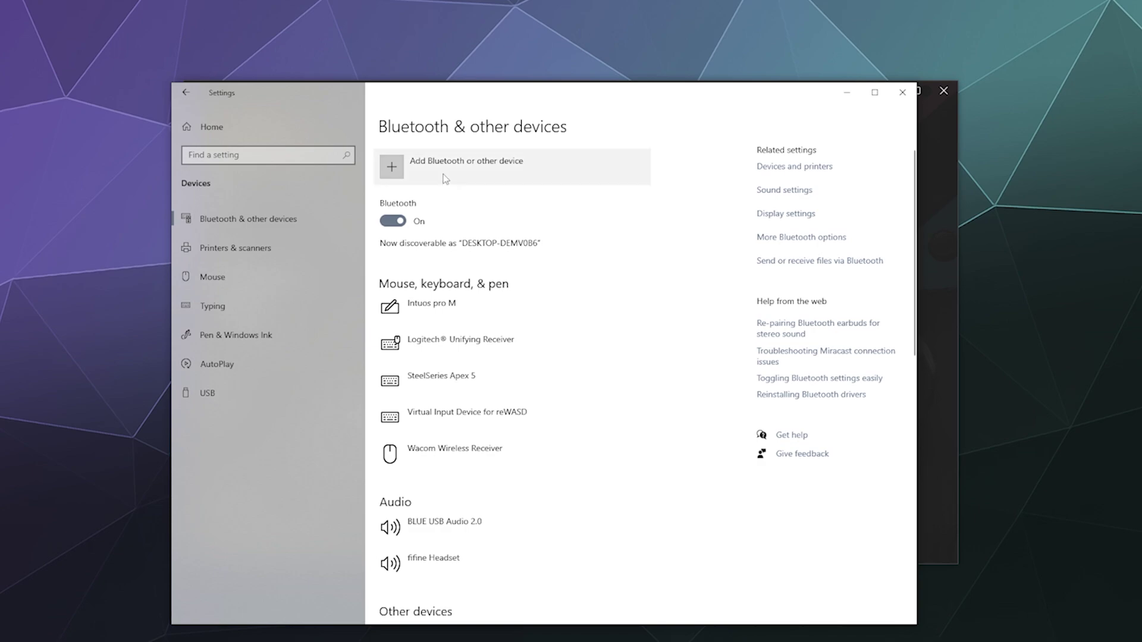
{"action": "left_click", "coordinate": [424, 176]}
{"action": "left_click", "coordinate": [423, 267]}
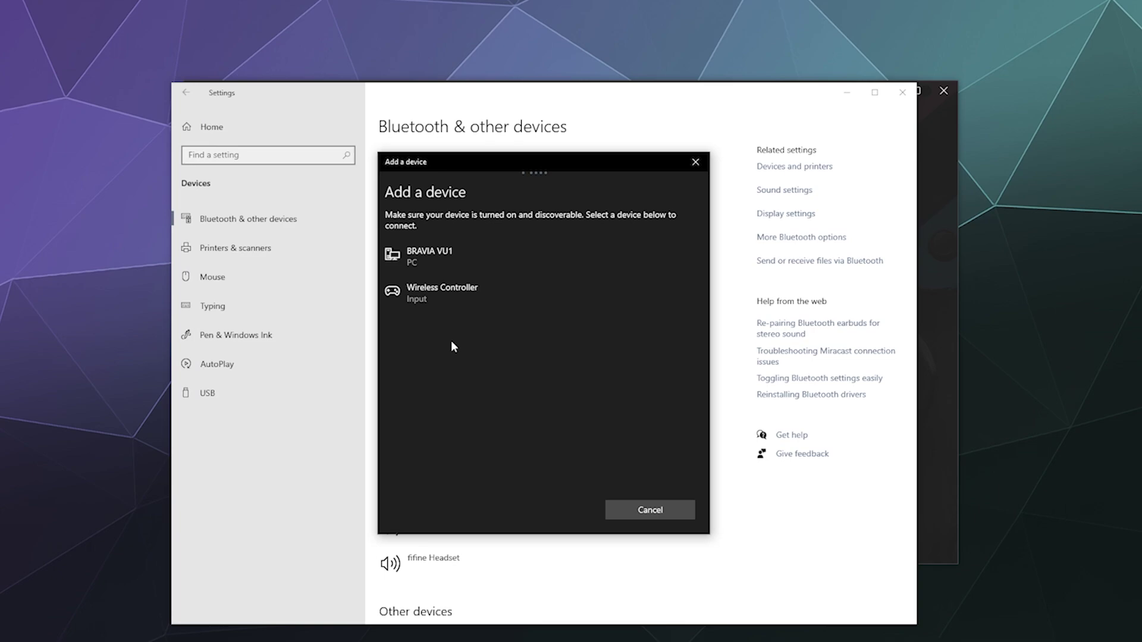
{"action": "left_click", "coordinate": [428, 301]}
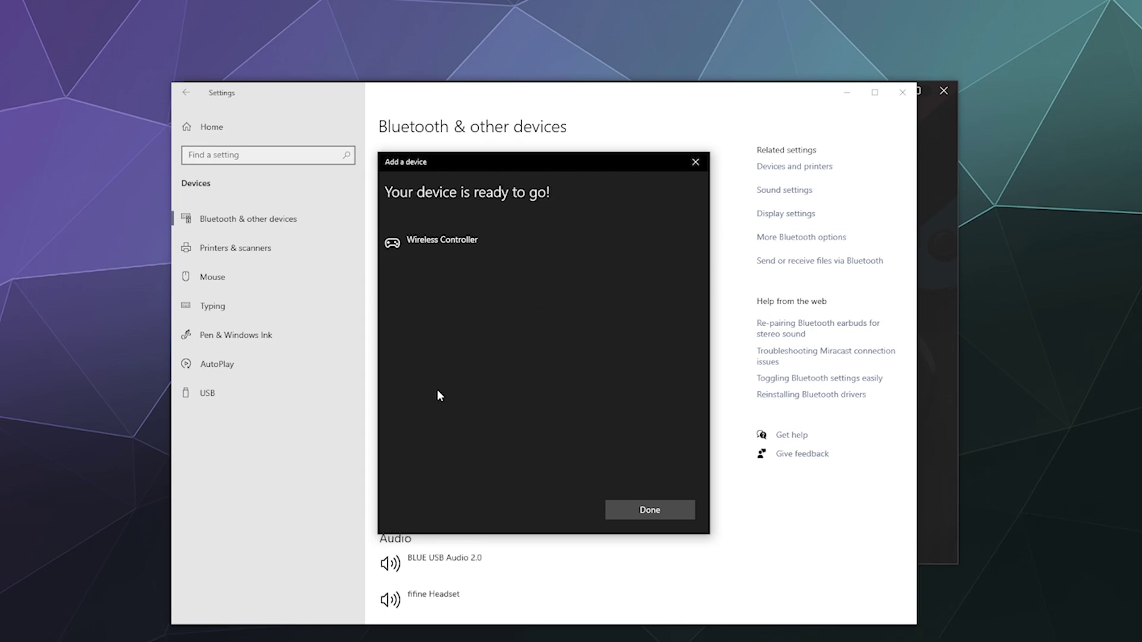
{"action": "left_click", "coordinate": [634, 506]}
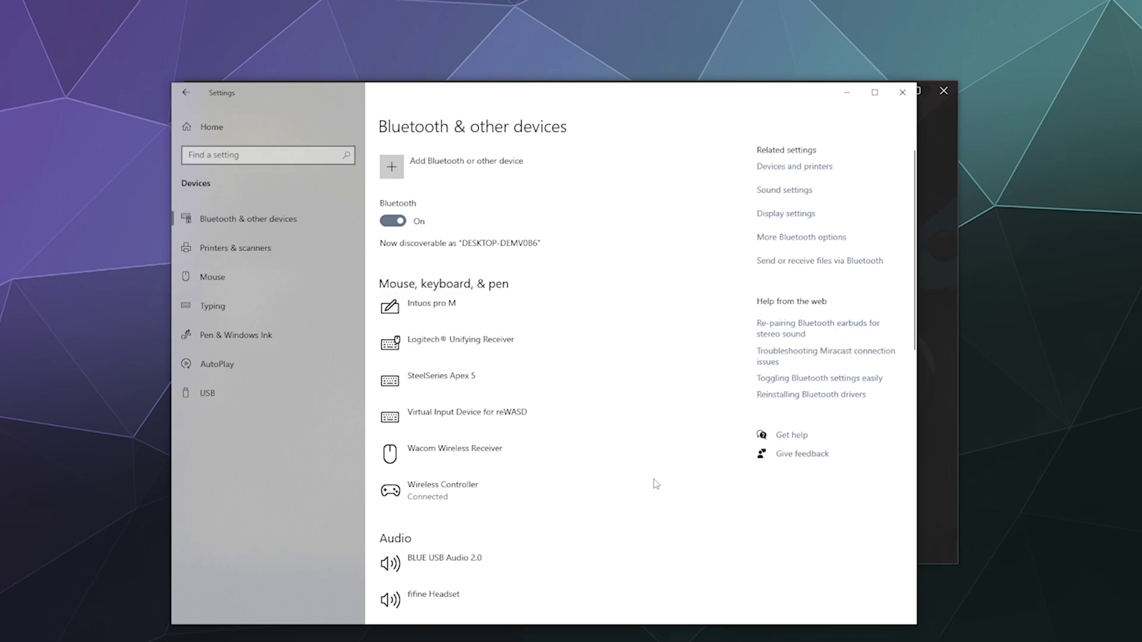
Step: Minimize Settings and show the newly connected DualSense's page in reWASD
{"action": "left_click", "coordinate": [849, 93]}
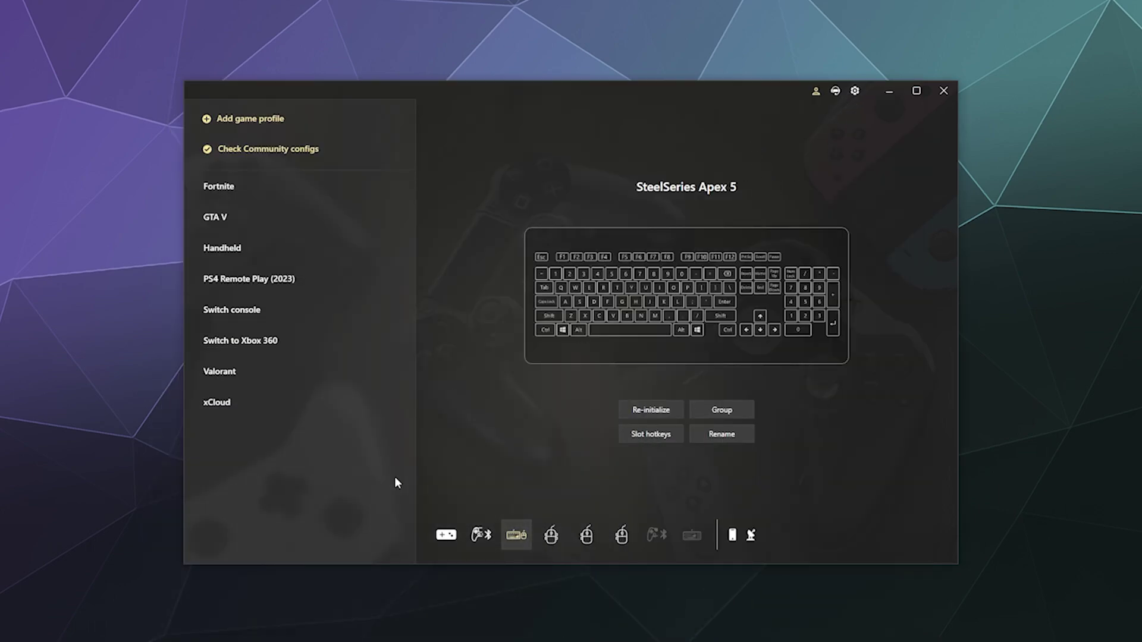
{"action": "left_click", "coordinate": [483, 536]}
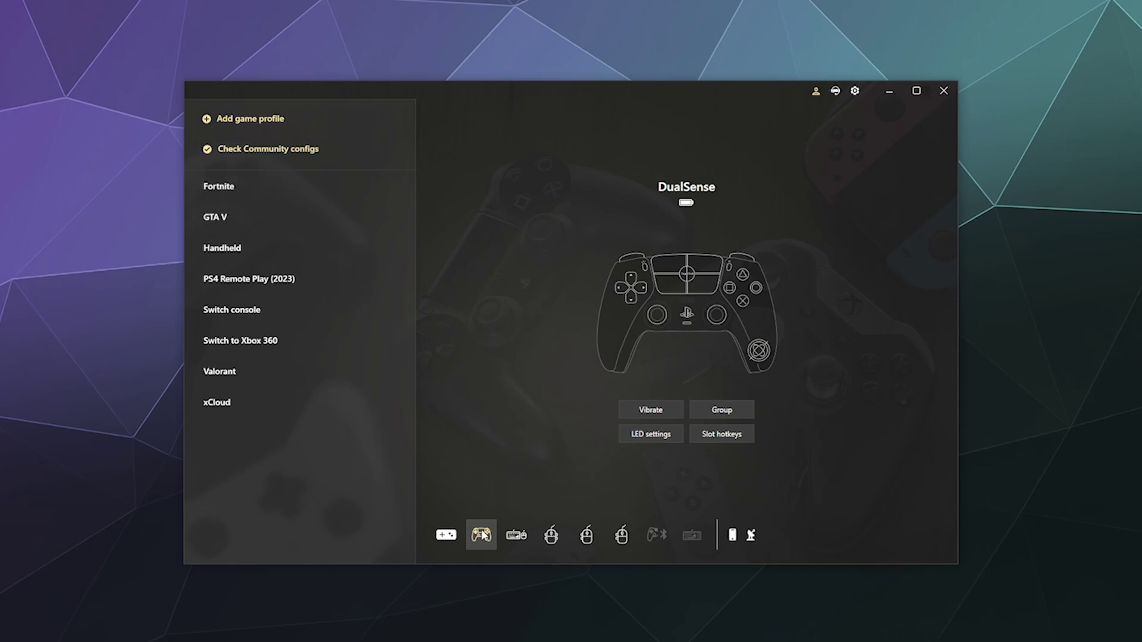
{"action": "mouse_move", "coordinate": [483, 537]}
{"action": "mouse_move", "coordinate": [688, 206]}
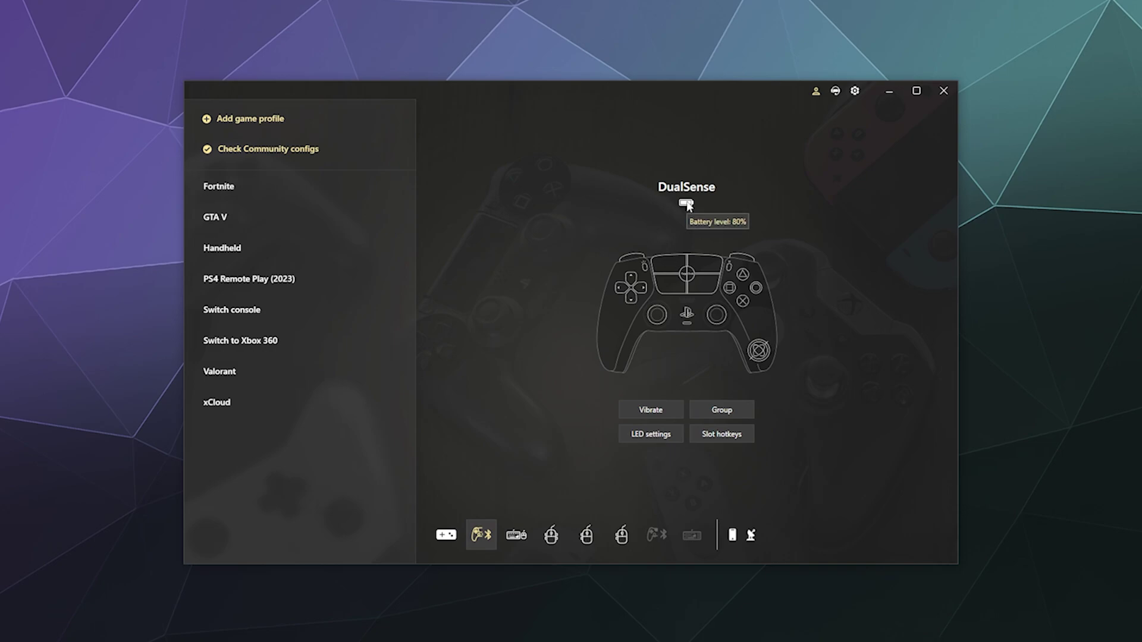